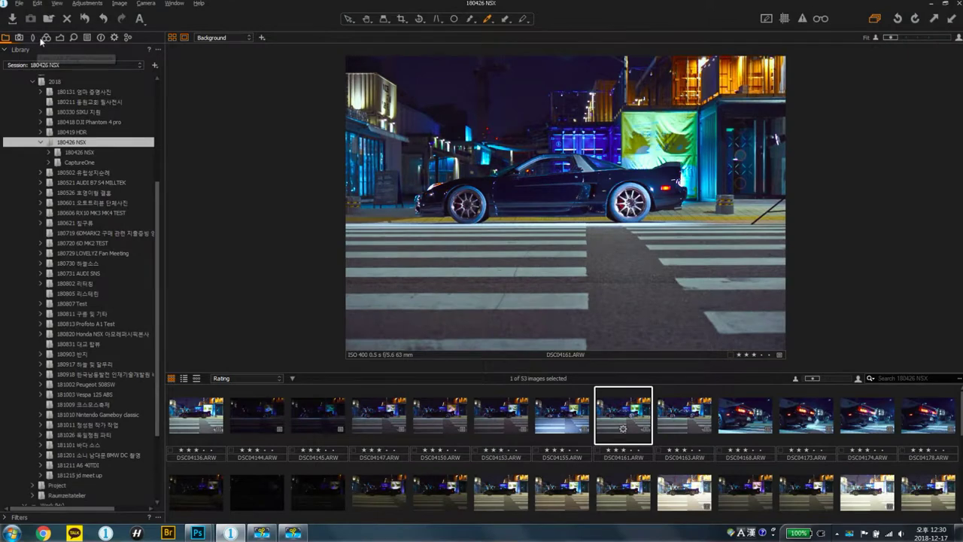
Step: Open the Color tools and browse the filmstrip, selecting only the first shot, DSC04136
click(45, 37)
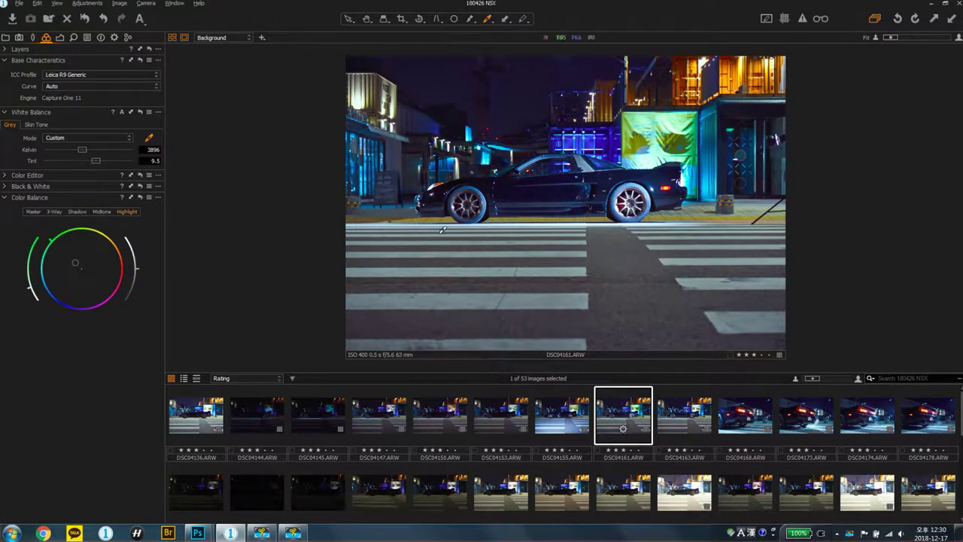
click(700, 416)
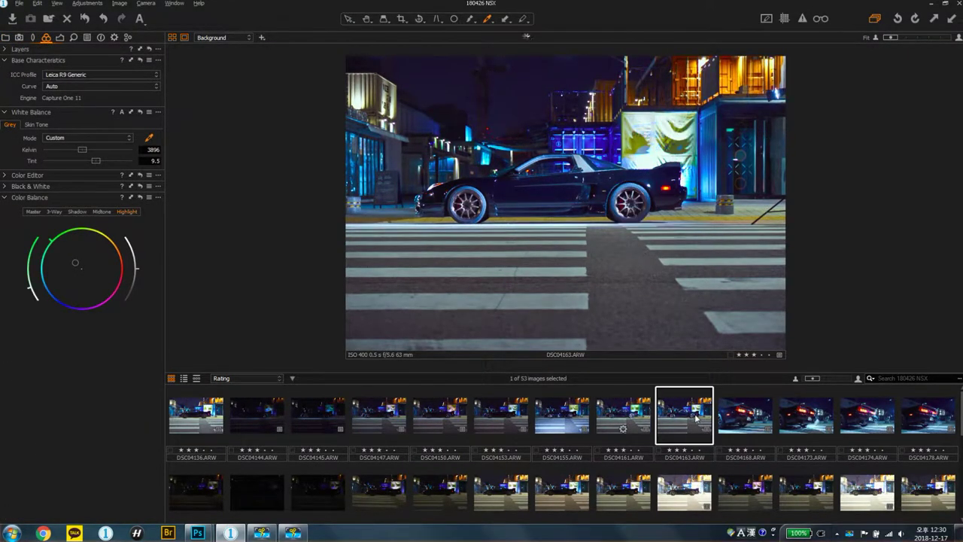
shift+click(216, 420)
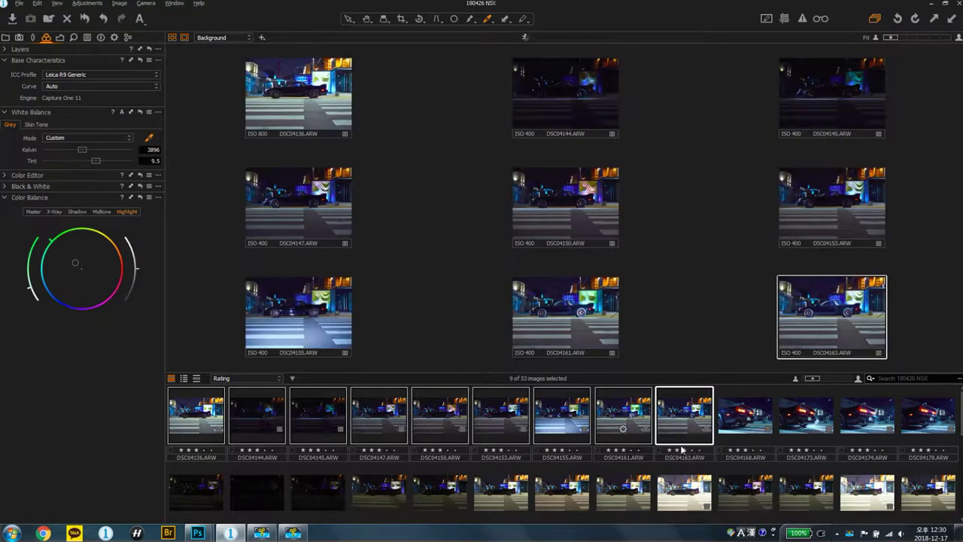
key(ctrl+d)
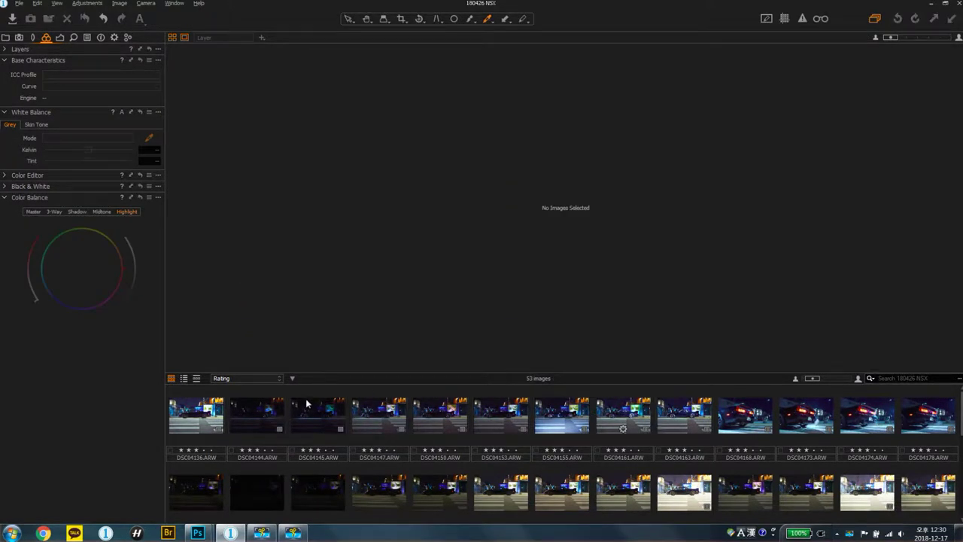
click(212, 406)
Step: Step through to DSC04161, reset its adjustments to defaults, then undo the reset
key(Right)
key(Right)
key(Right)
key(Right)
key(Right)
key(Right)
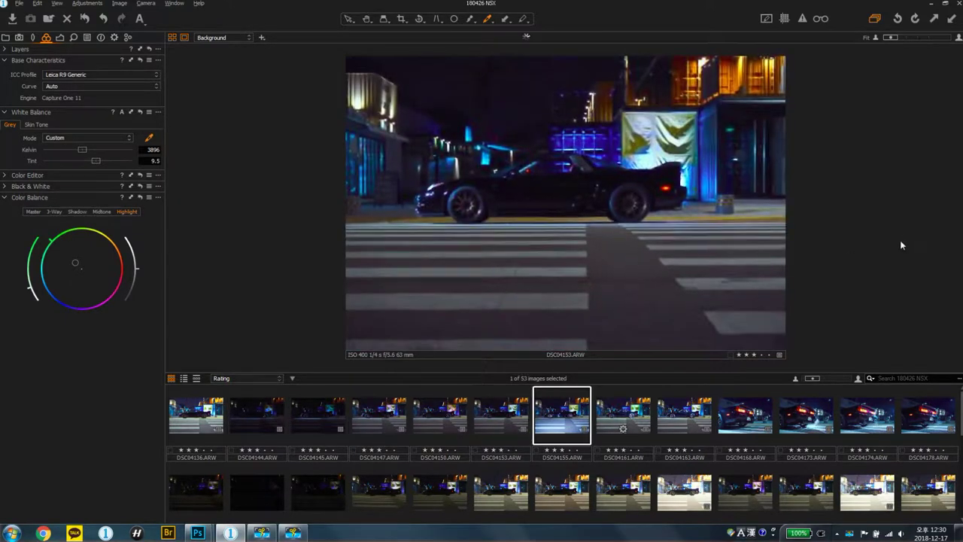
key(Right)
key(Right)
key(Left)
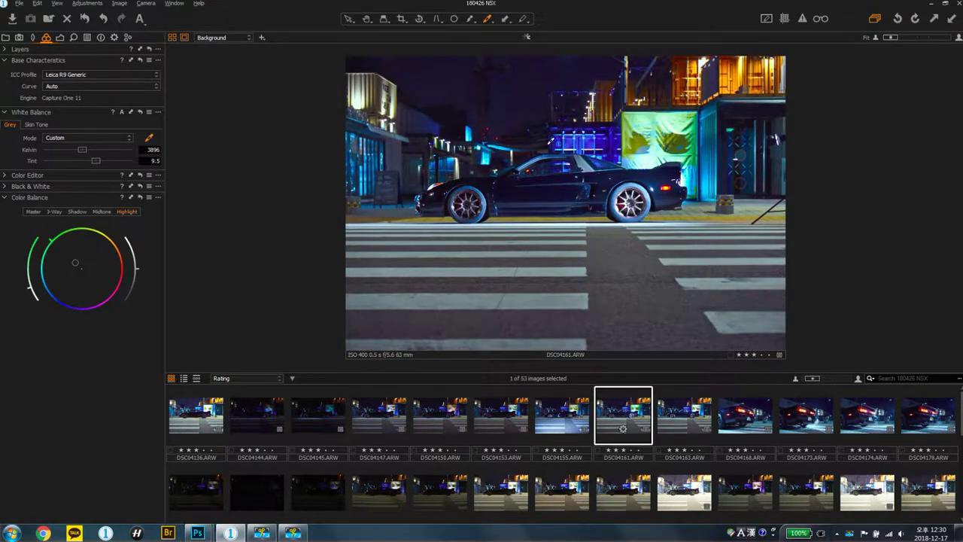
click(84, 18)
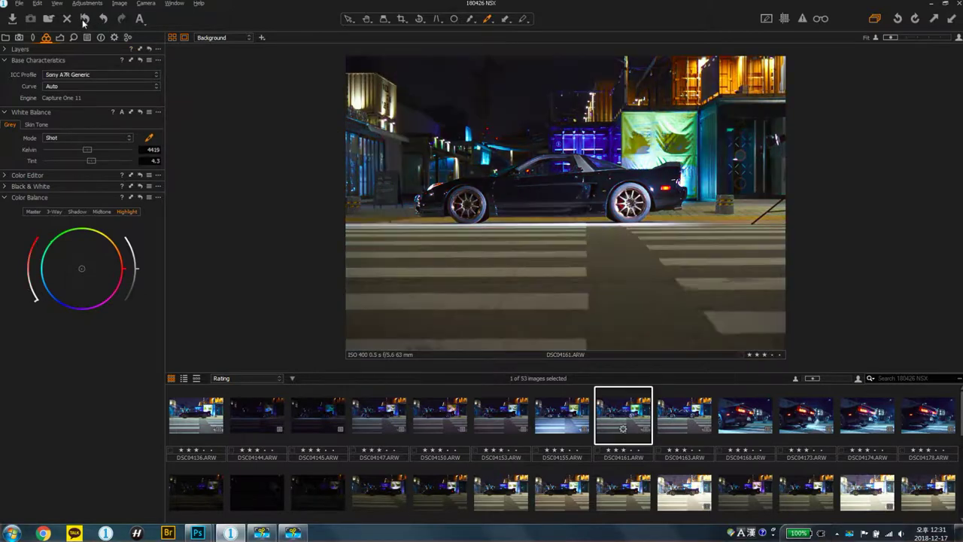
key(ctrl+z)
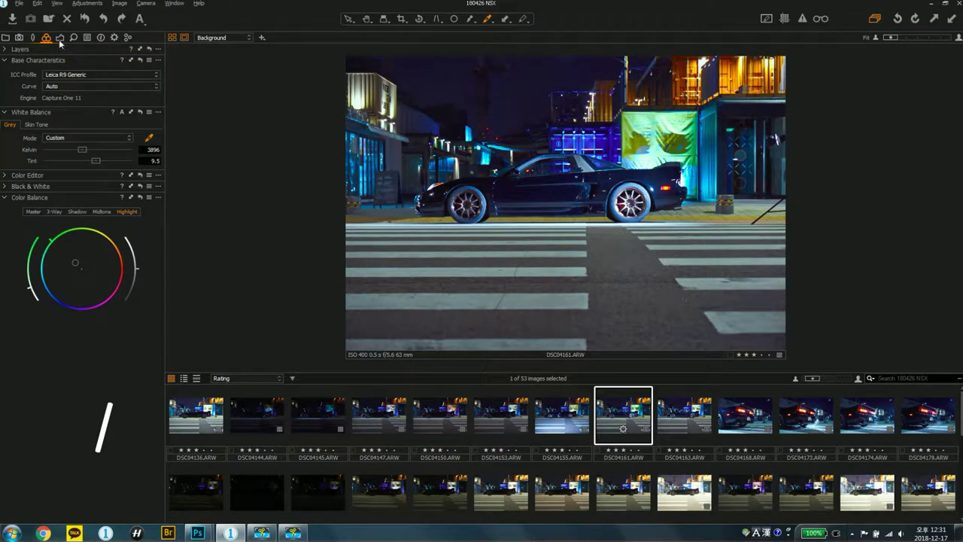
Step: Reset the HDR settings in DSC04161's Exposure tools
key(ctrl+5)
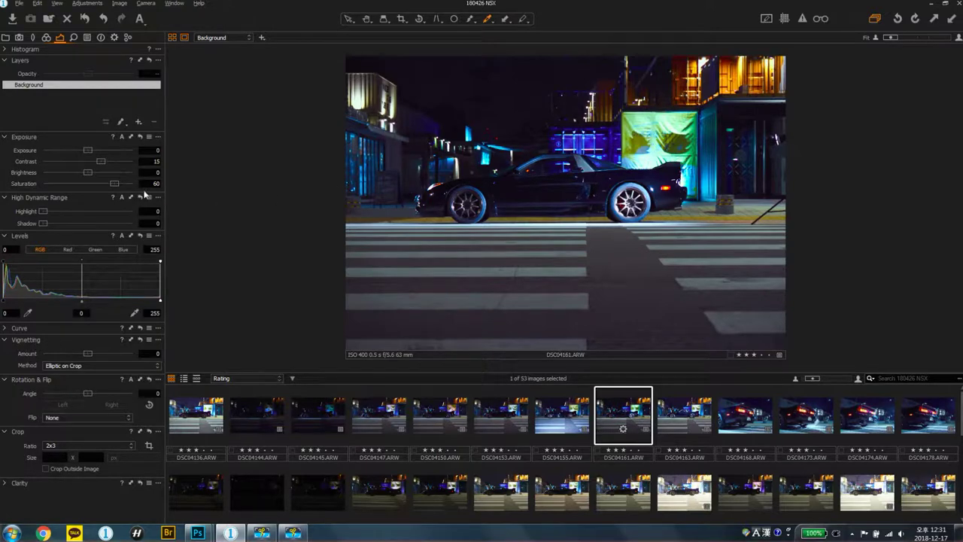
click(143, 198)
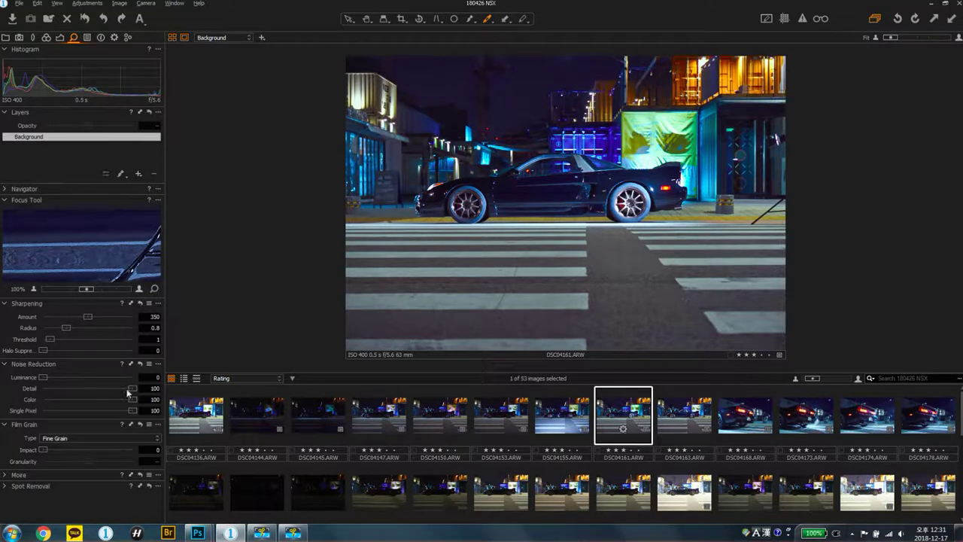
key(z)
click(511, 192)
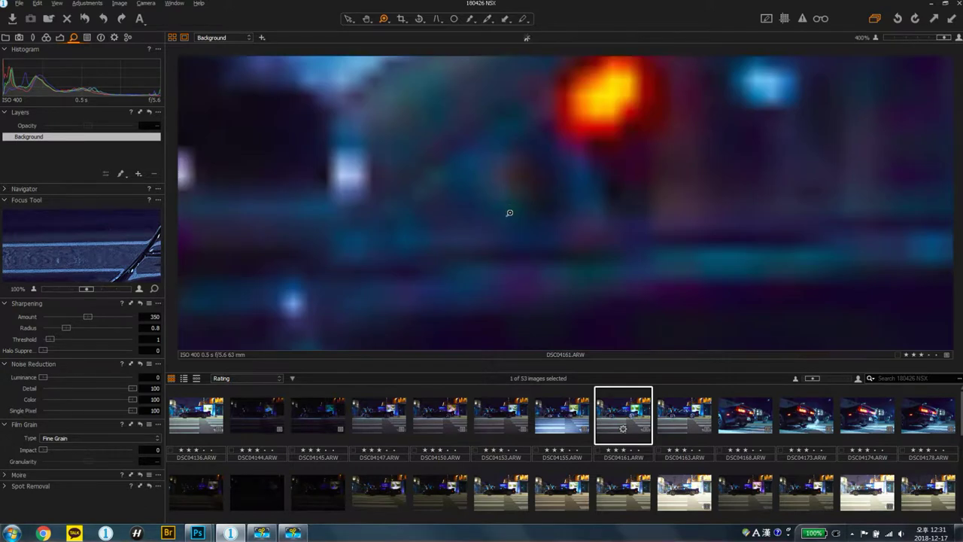
click(139, 363)
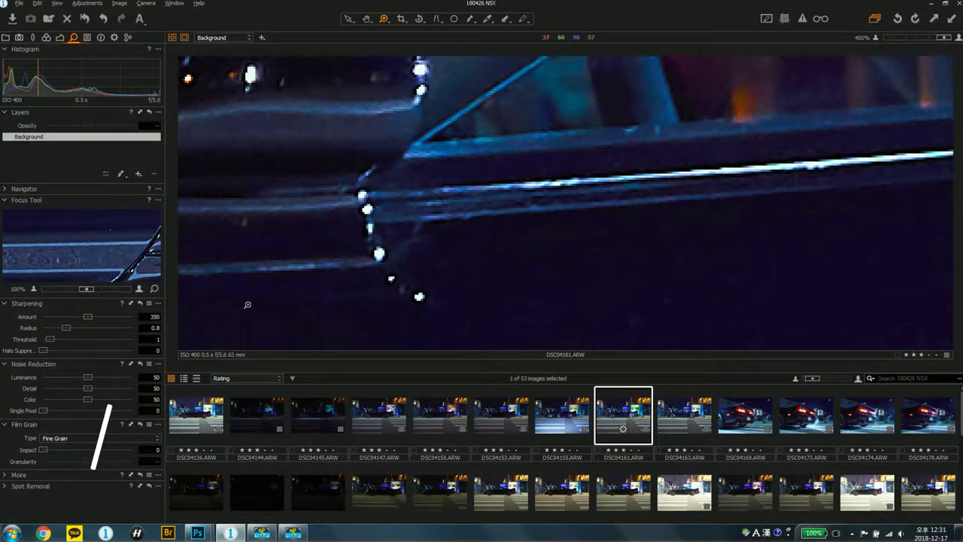
click(140, 363)
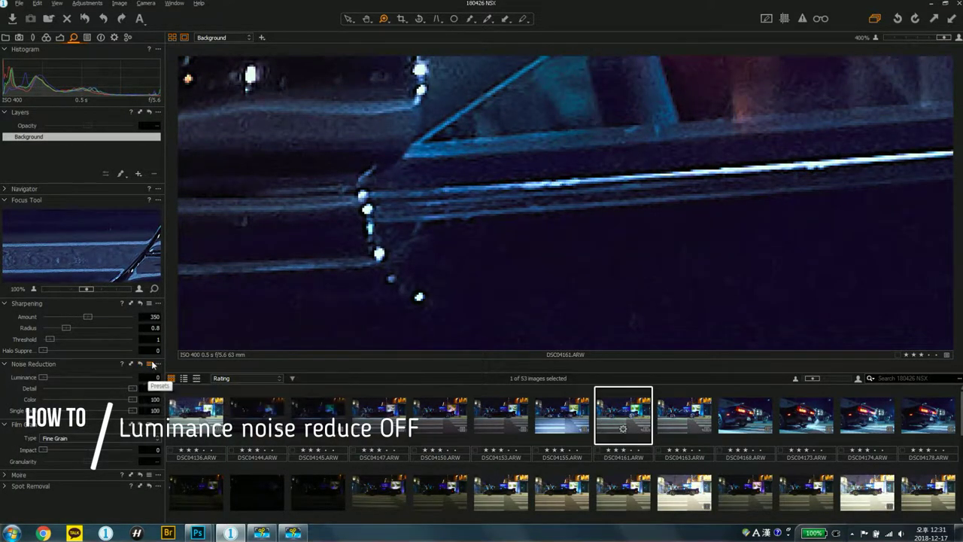
drag(344, 220, 342, 171)
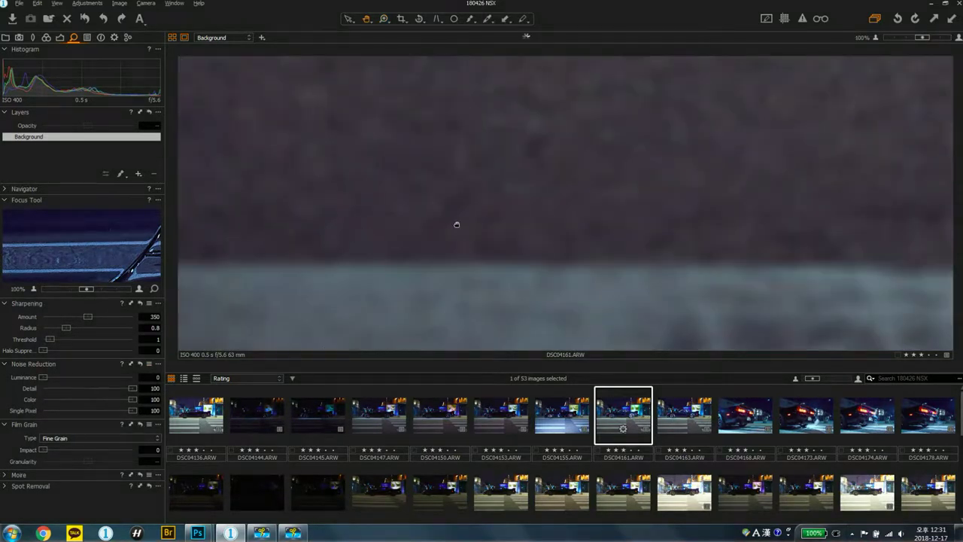
double_click(456, 224)
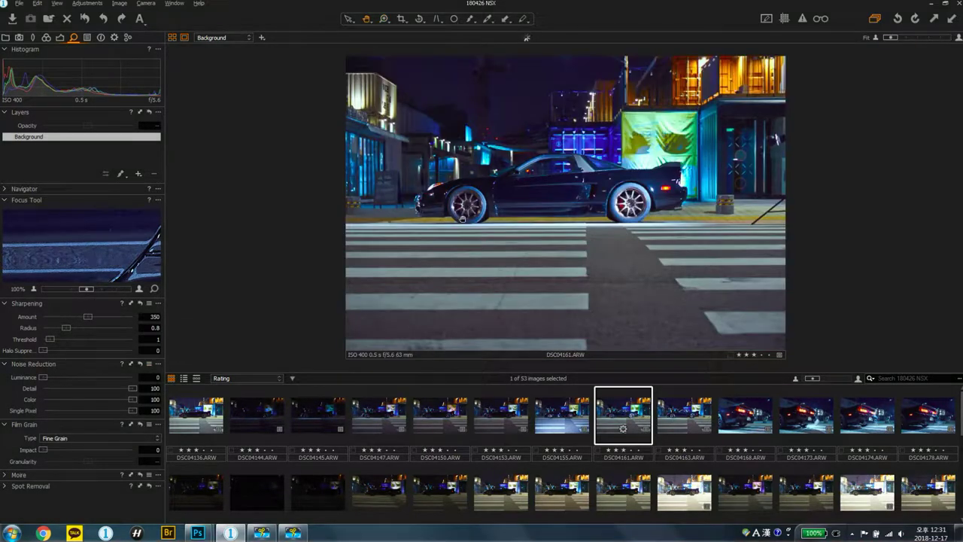
click(371, 212)
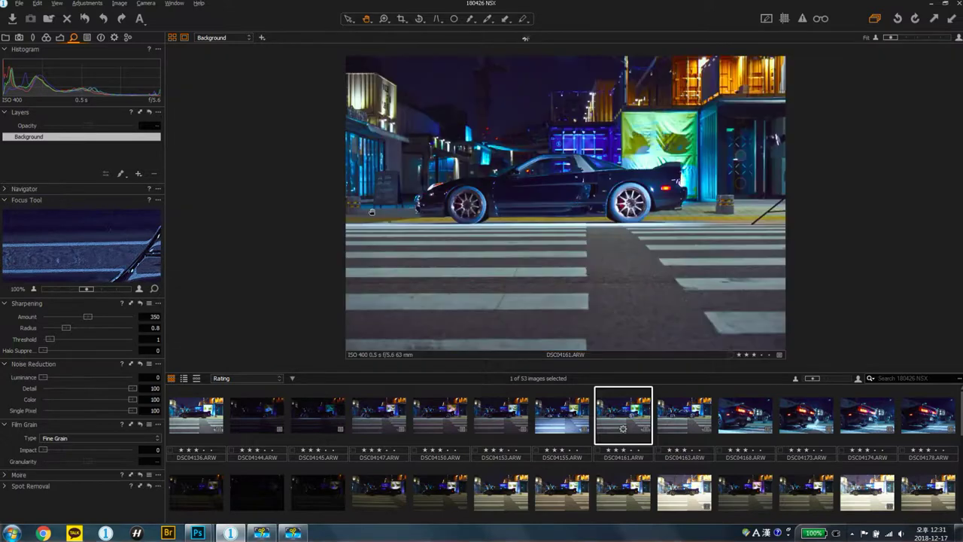
click(465, 197)
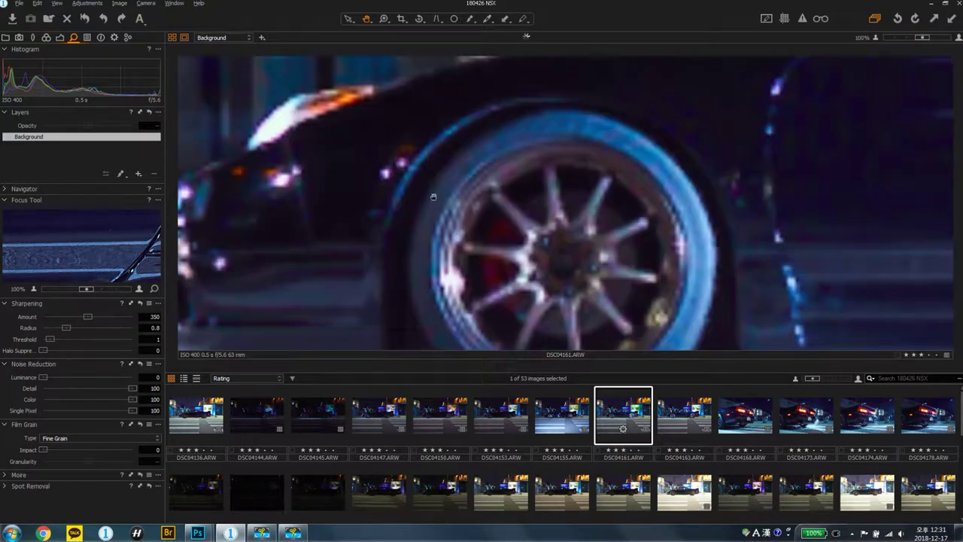
click(139, 364)
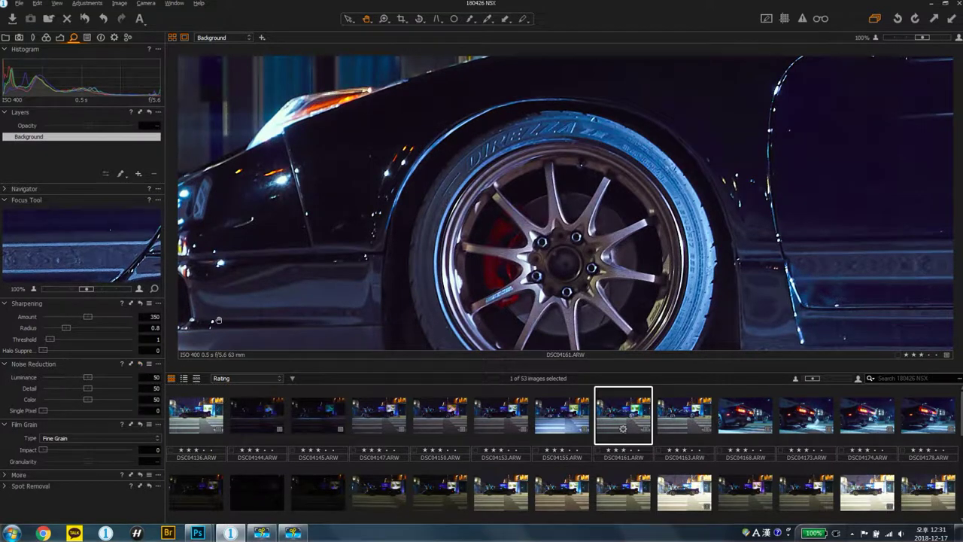
key(ctrl+z)
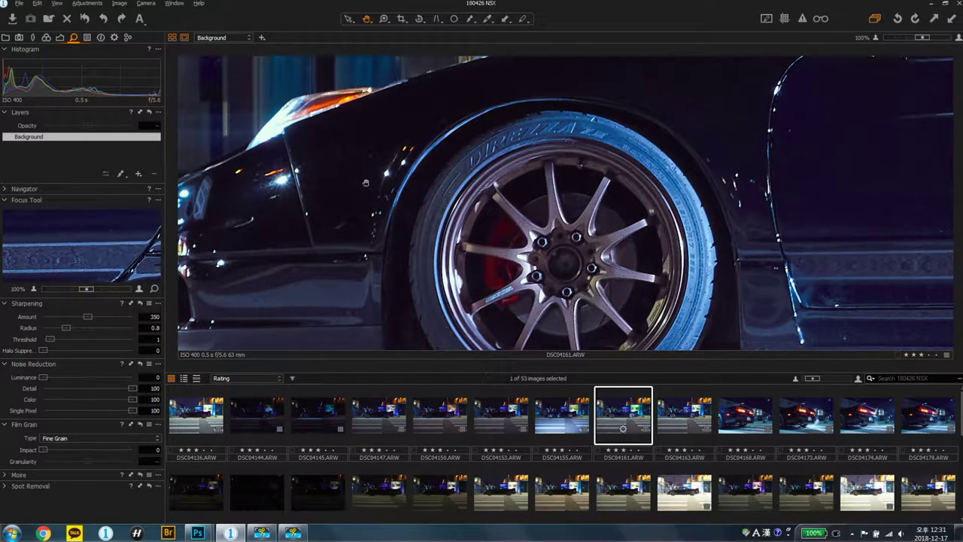
click(343, 231)
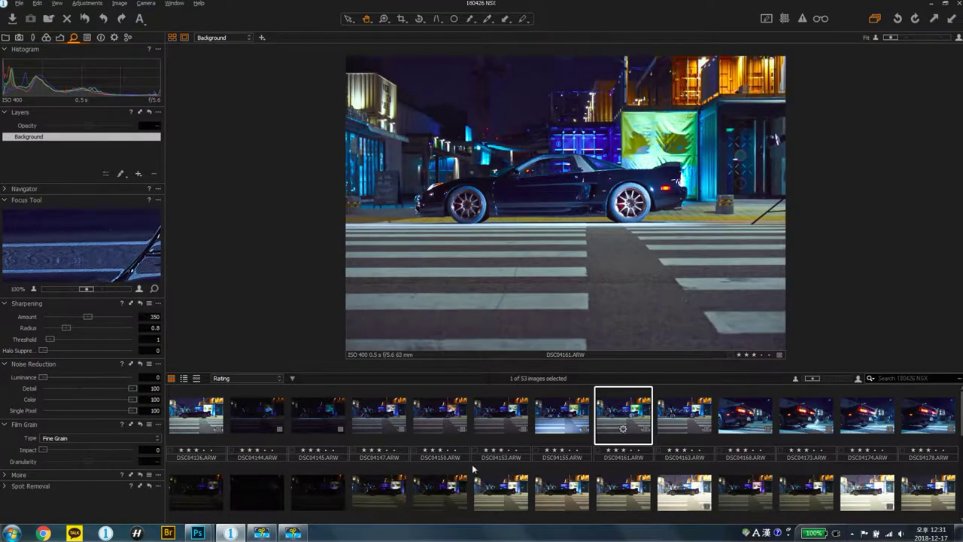
click(232, 535)
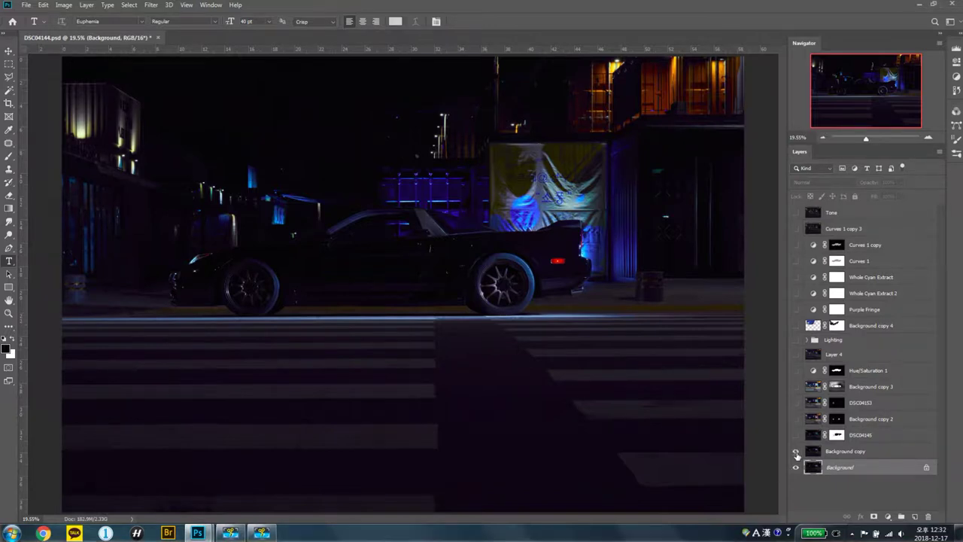
Step: Show the DSC04145 layer and preview and invert its car-shaped mask
click(812, 435)
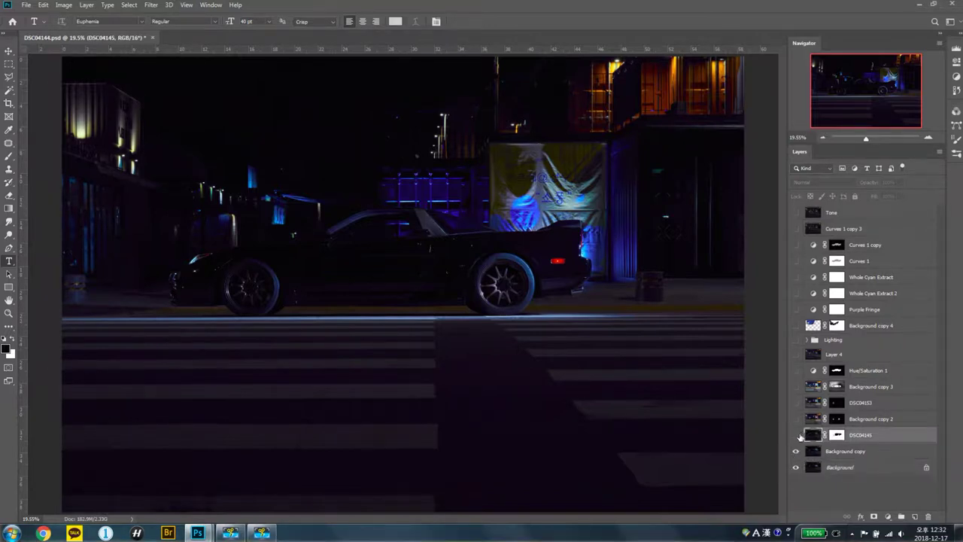
click(836, 435)
key(backslash)
key(backslash)
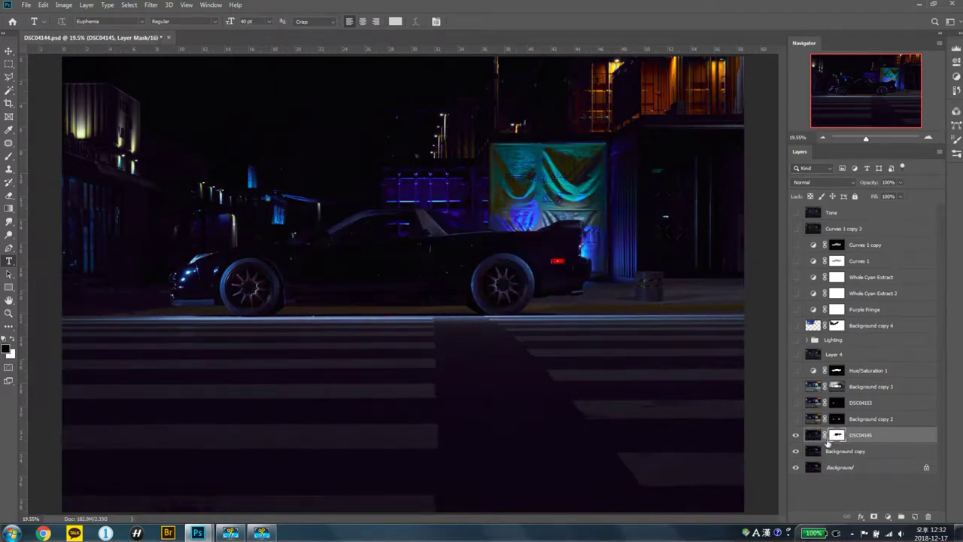
key(ctrl+i)
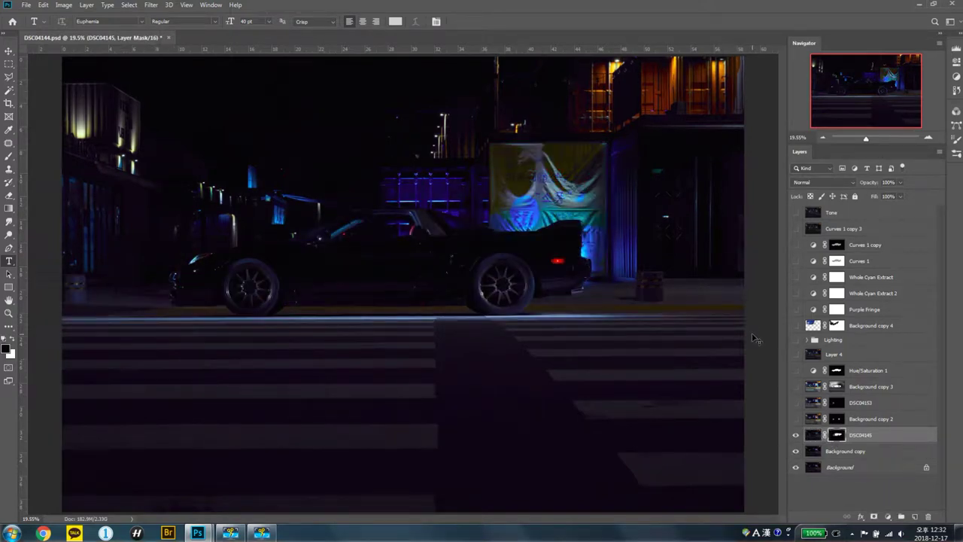
key(ctrl+i)
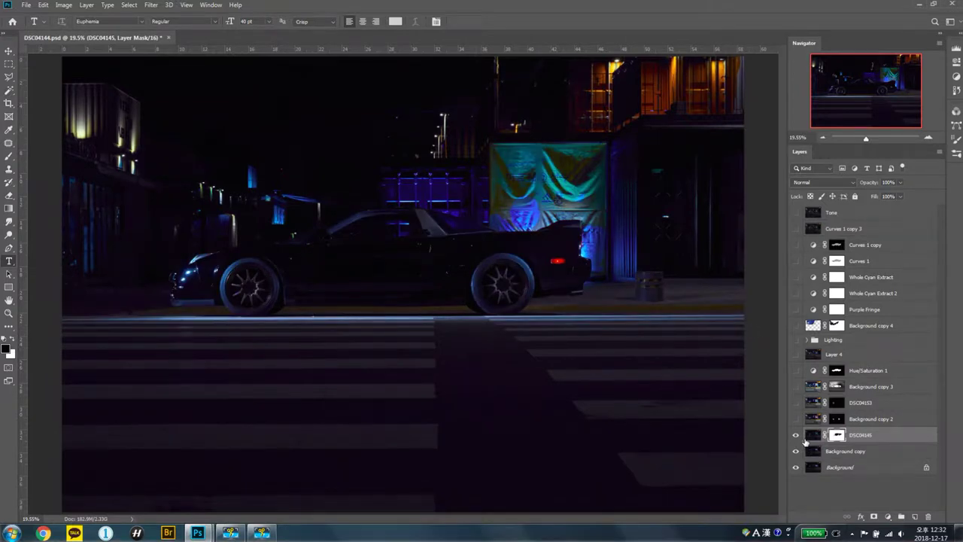
key(ctrl+i)
key(ctrl+i)
Step: Zoom to about 50% on the car's front wheel and pan around to inspect the blend
key(z)
click(254, 242)
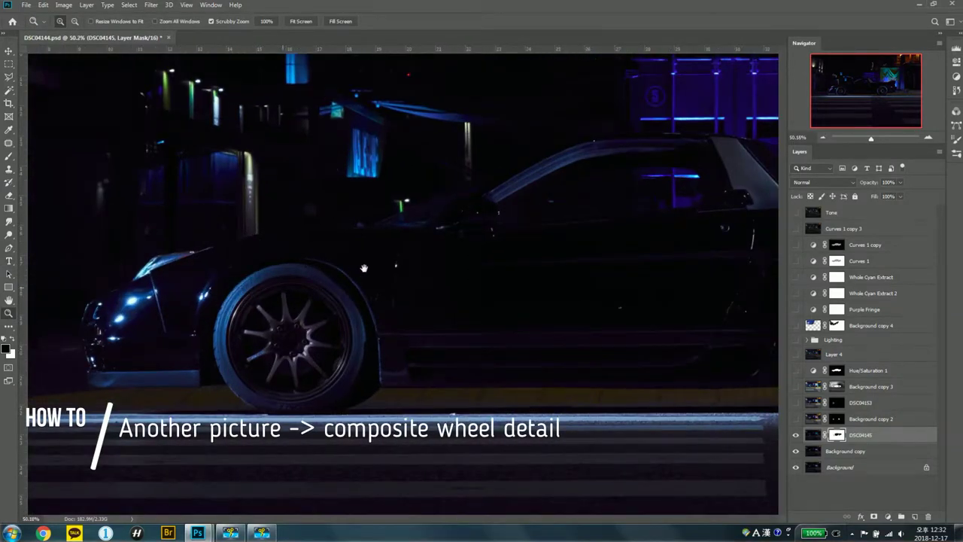
click(364, 267)
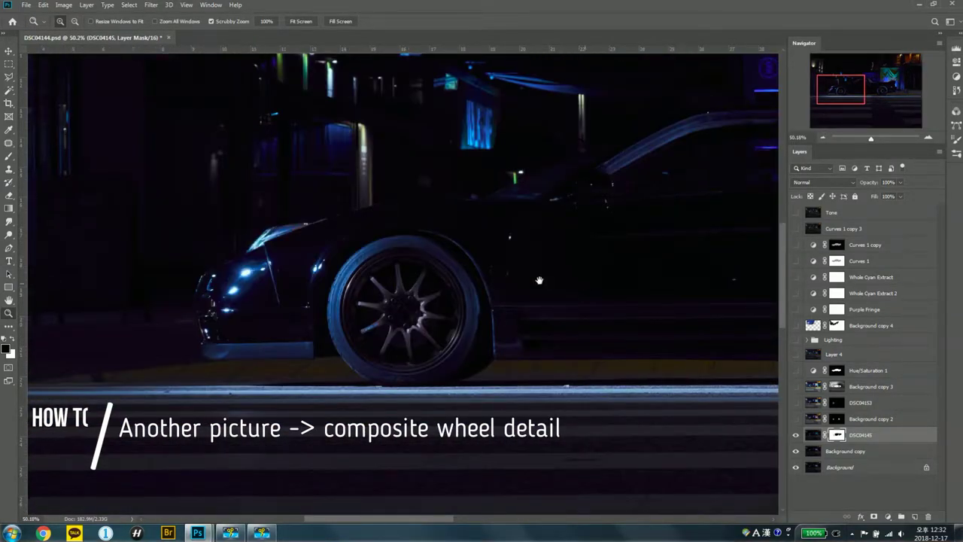
scroll(489, 286, right, 5)
scroll(534, 258, right, 2)
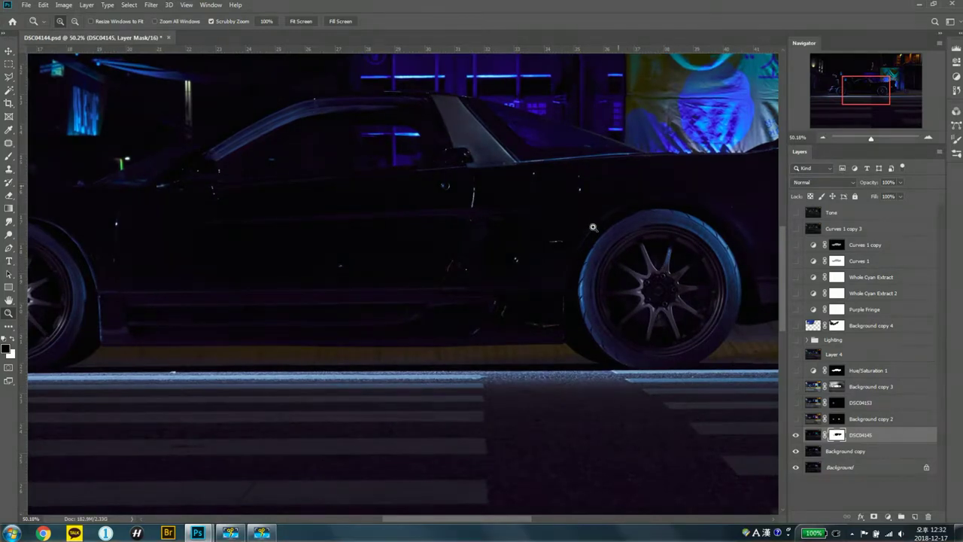
scroll(536, 228, left, 3)
scroll(441, 328, down, 2)
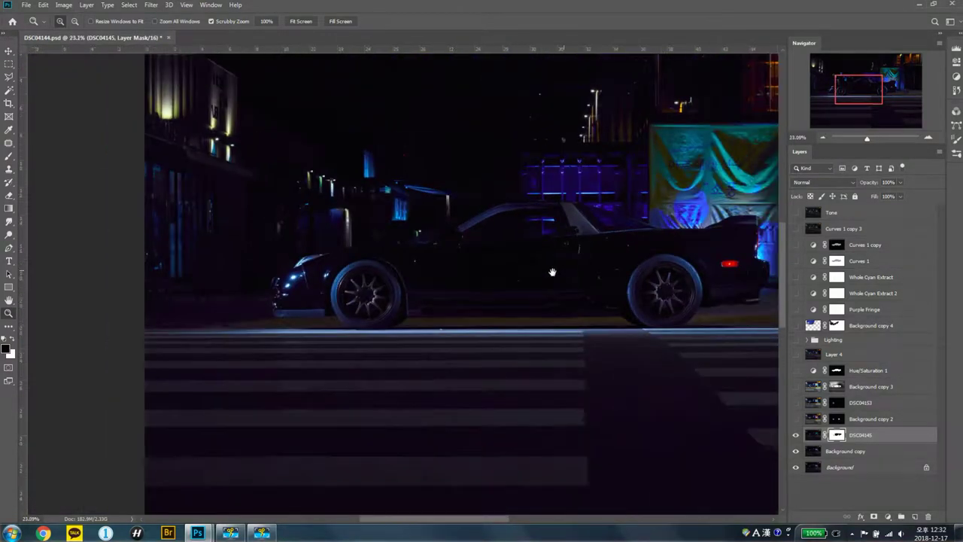
scroll(441, 329, down, 2)
click(796, 419)
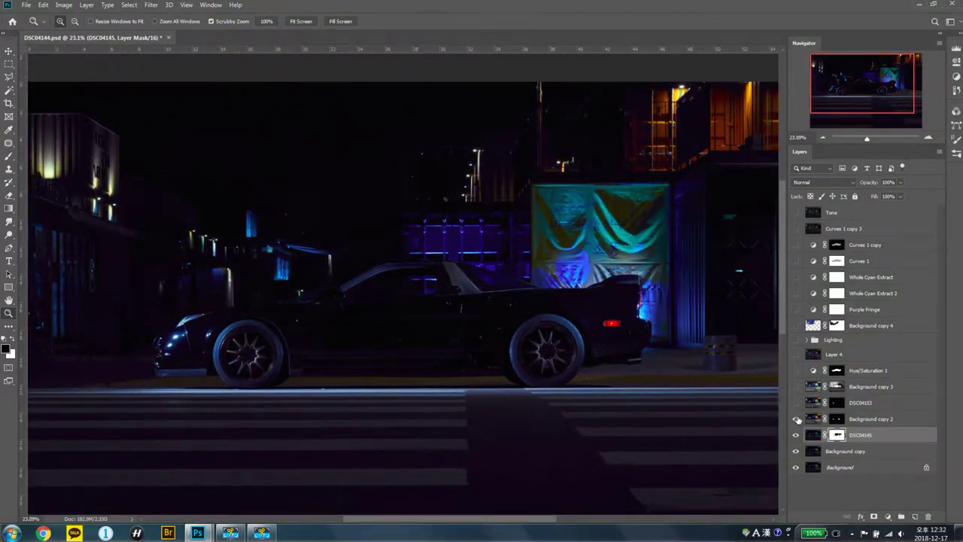
Step: Turn on Background copy 2 with its mask set so only the wheels brighten
click(866, 419)
key(backslash)
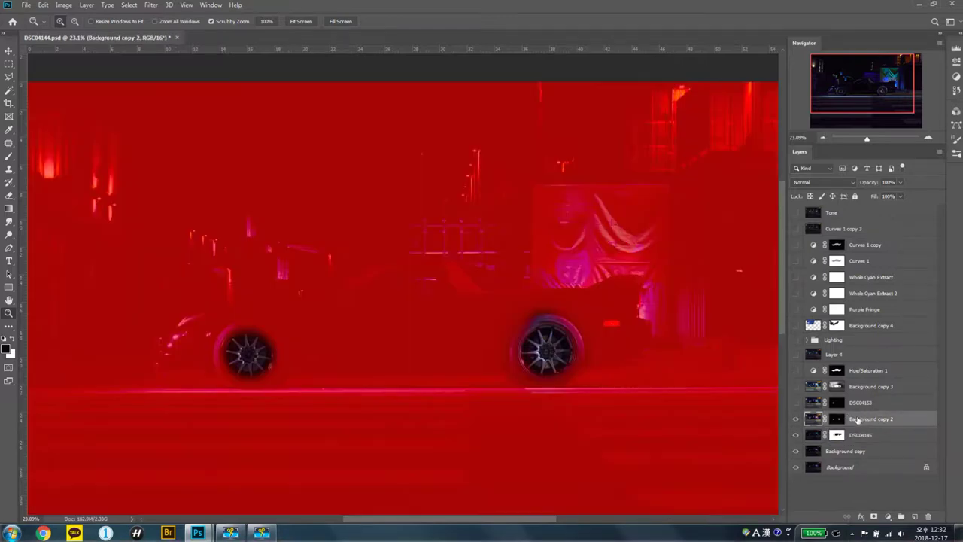
key(backslash)
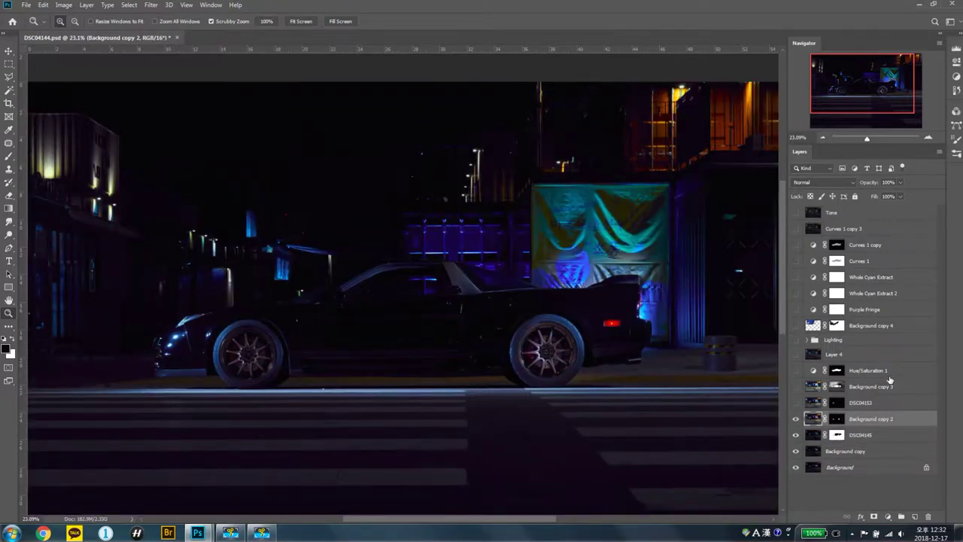
click(836, 418)
key(ctrl+i)
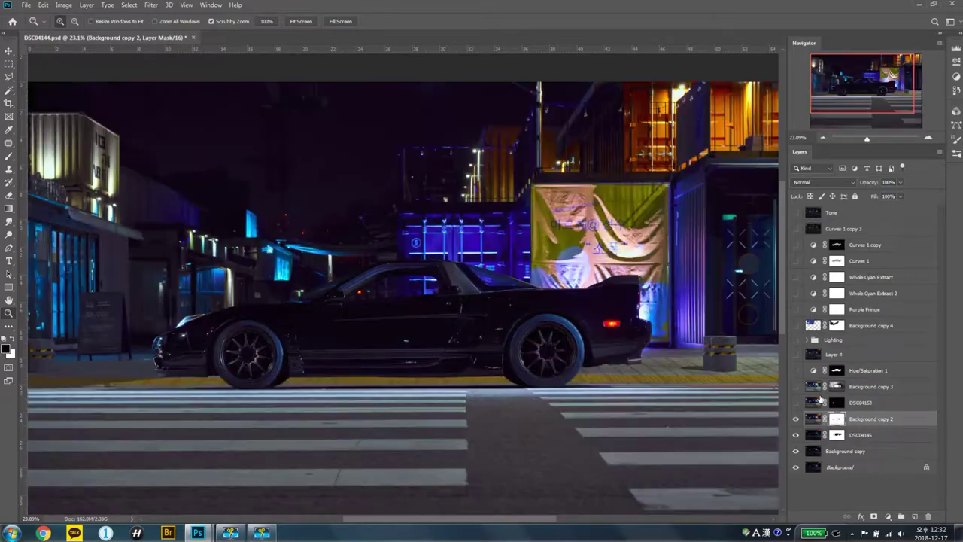
key(ctrl+i)
key(ctrl+i)
key(ctrl+i)
mouse_move(224, 344)
mouse_down()
mouse_move(267, 340)
mouse_move(262, 292)
mouse_up()
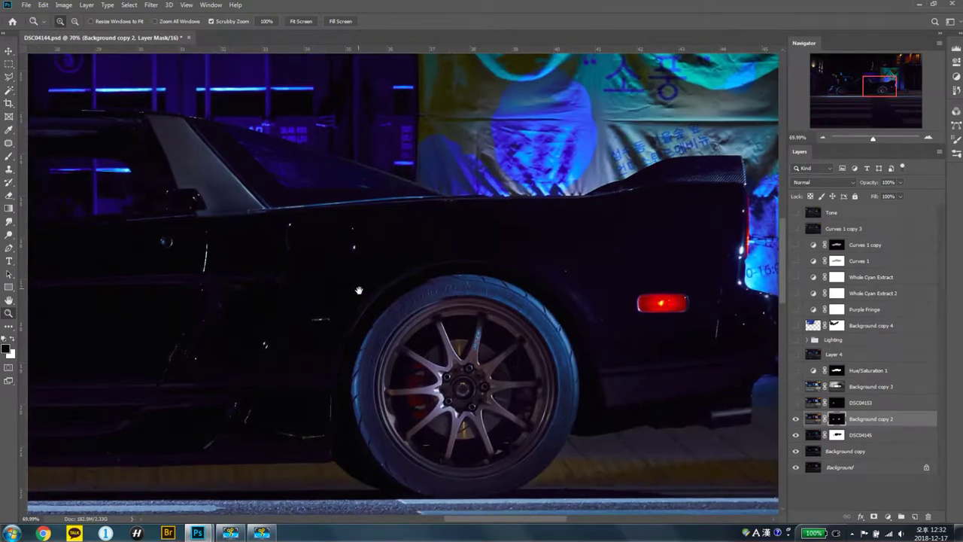
key(ctrl+0)
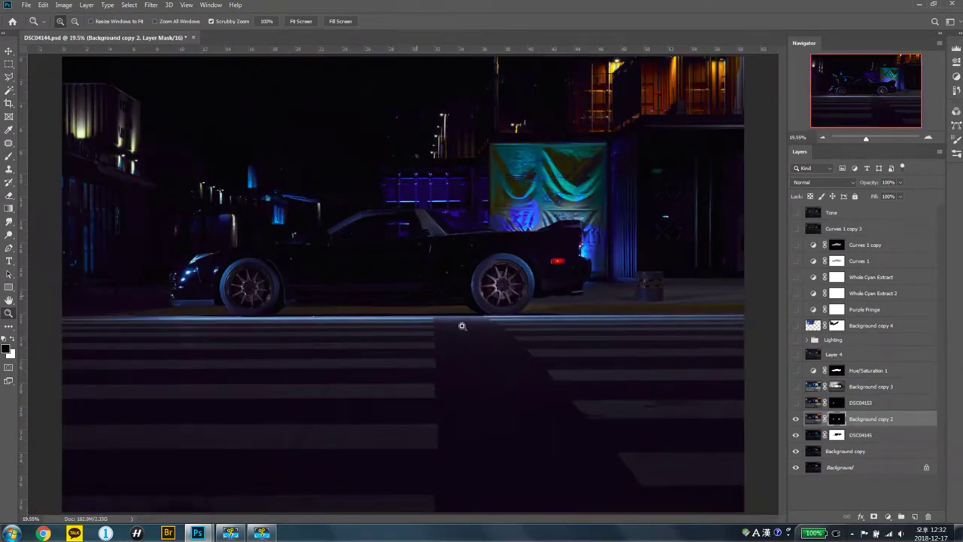
Step: Show the DSC04153 exposure, preview its mask, set black as foreground and invert the mask
click(795, 402)
click(838, 403)
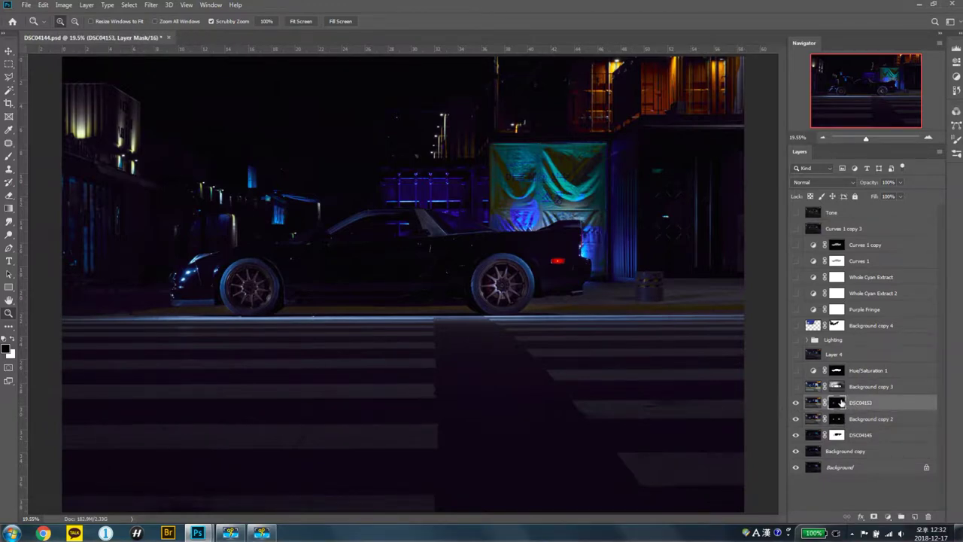
key(backslash)
key(backslash)
key(backslash)
key(backslash)
key(x)
key(ctrl+i)
key(ctrl+i)
key(ctrl+i)
key(ctrl+i)
key(ctrl+i)
key(ctrl+i)
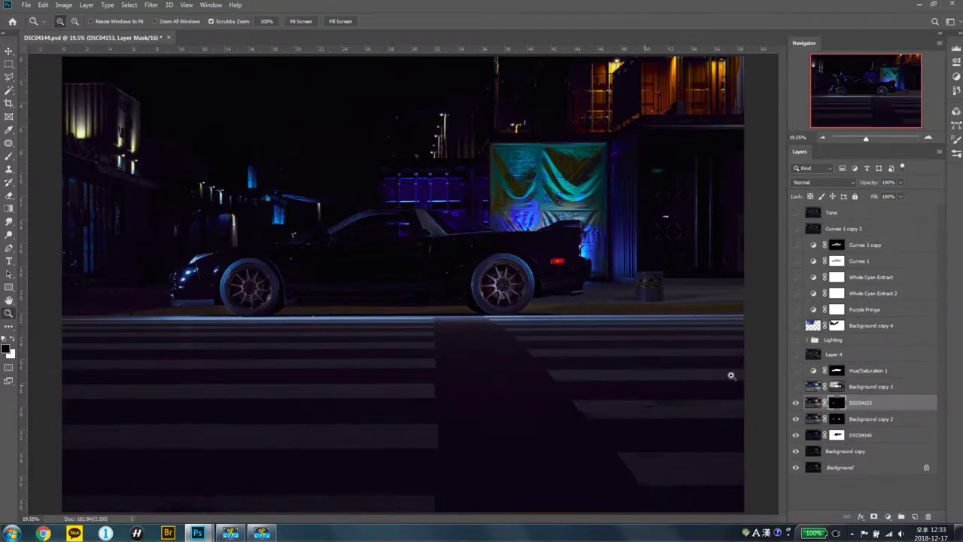
Step: Show Background copy 3 with its mask lighting only the car, comparing inverted and hidden states
click(796, 387)
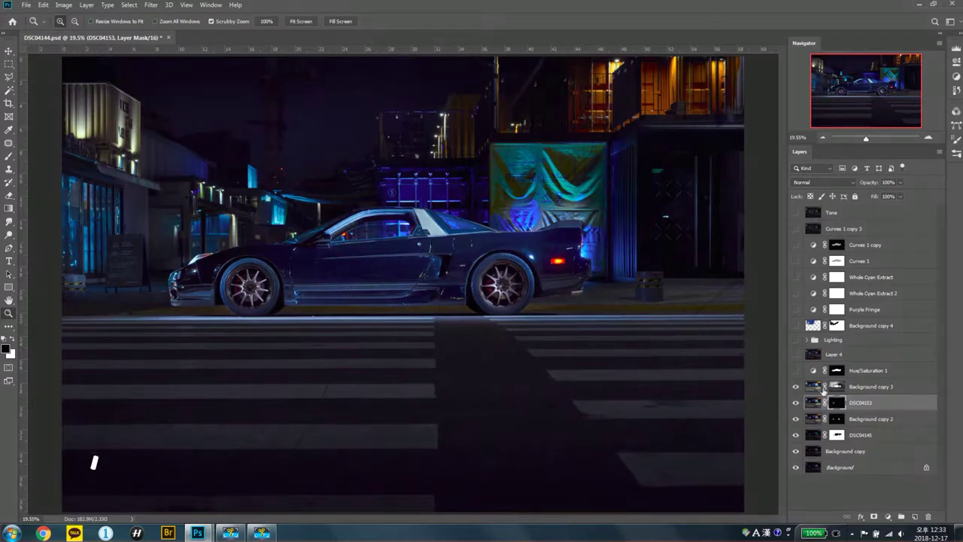
click(834, 387)
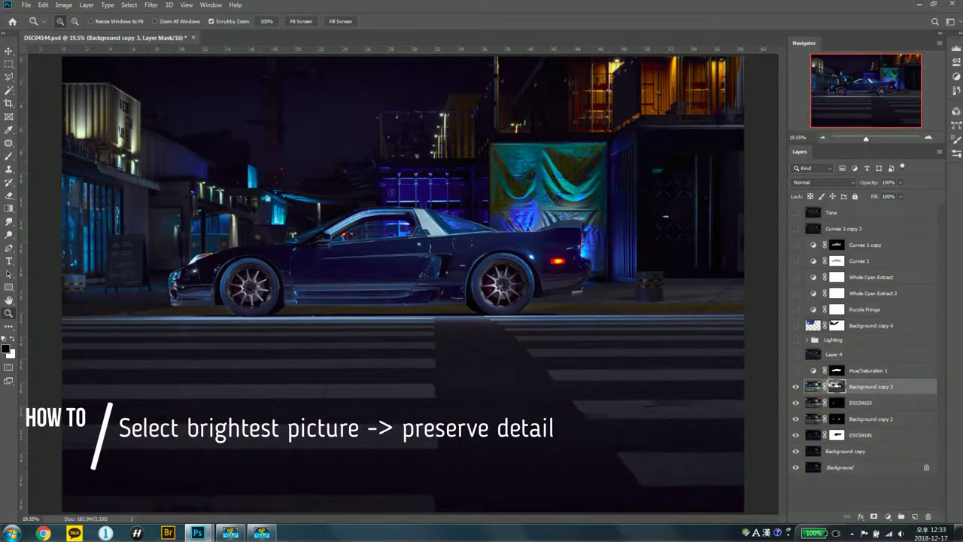
key(ctrl+i)
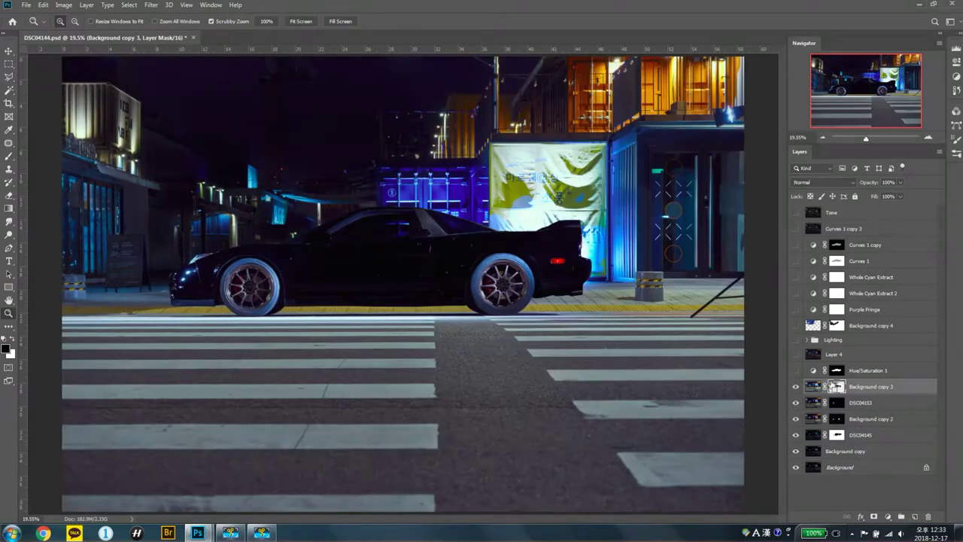
key(ctrl+i)
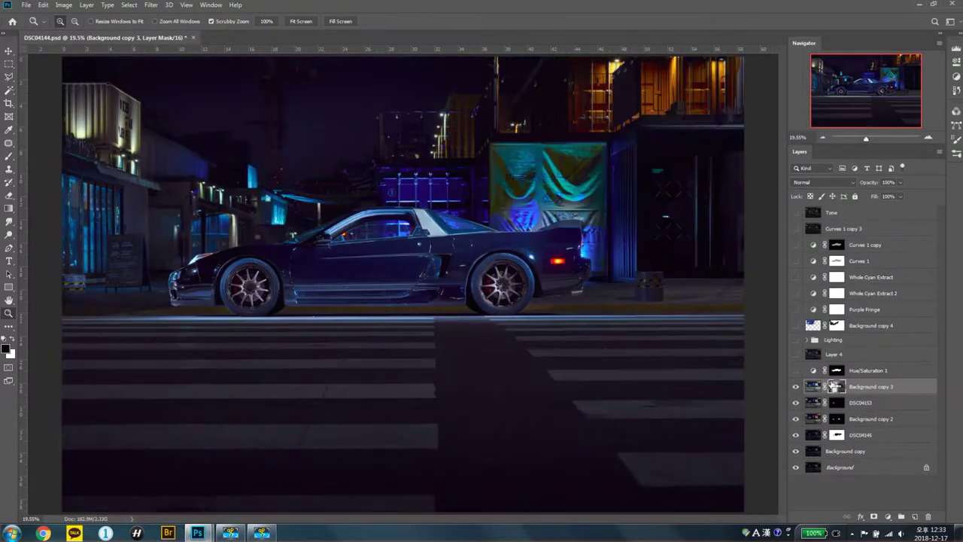
key(ctrl+i)
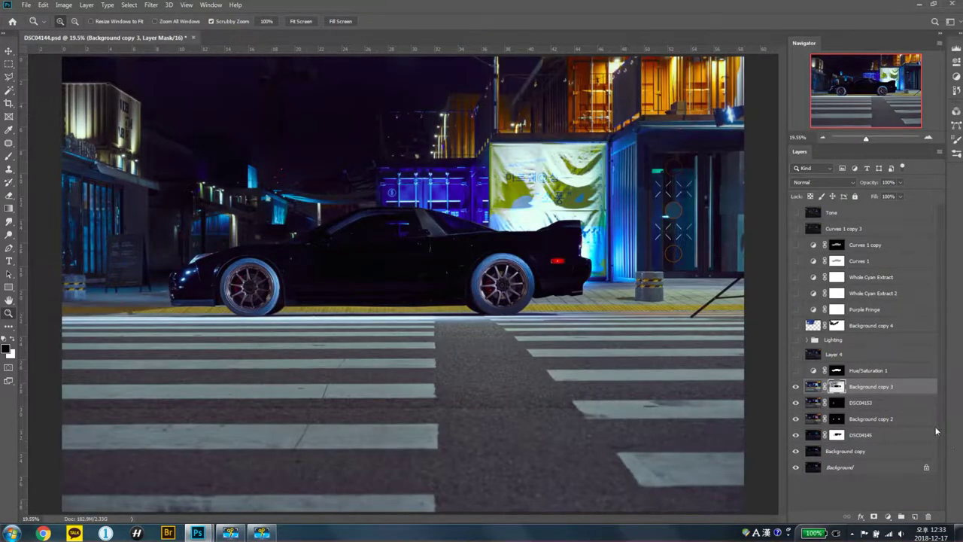
key(ctrl+i)
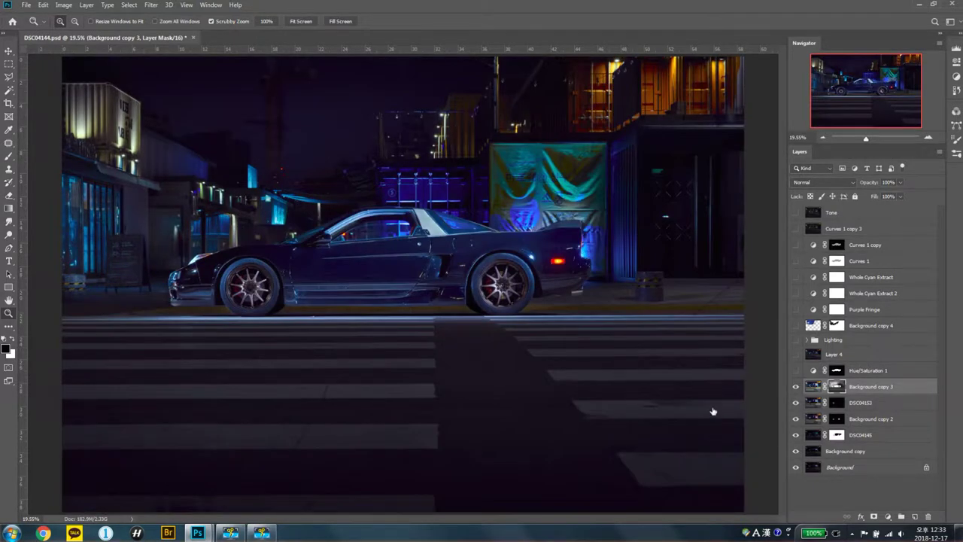
click(796, 387)
click(795, 387)
click(795, 387)
Step: Check the car door close up with Background copy 3, then turn on Hue/Saturation 1
click(389, 243)
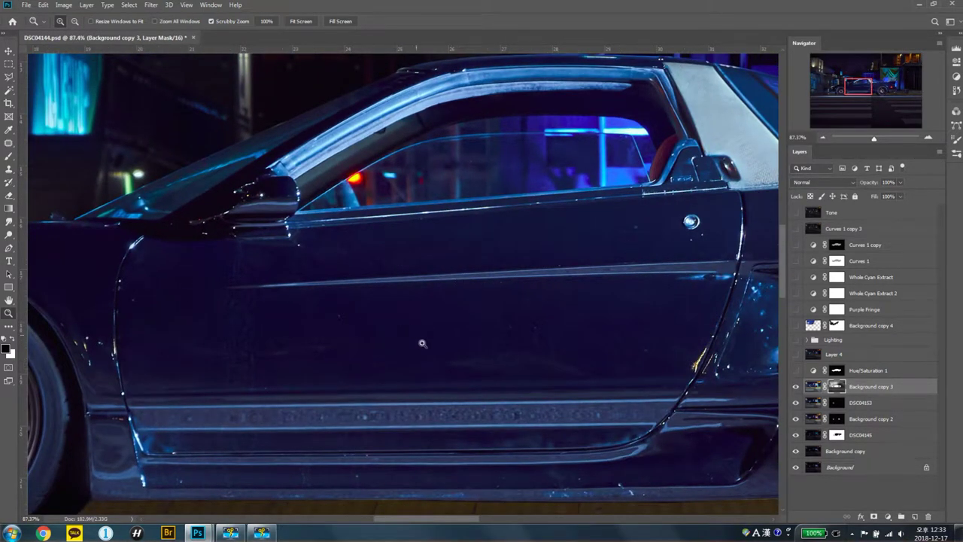
scroll(627, 318, left, 5)
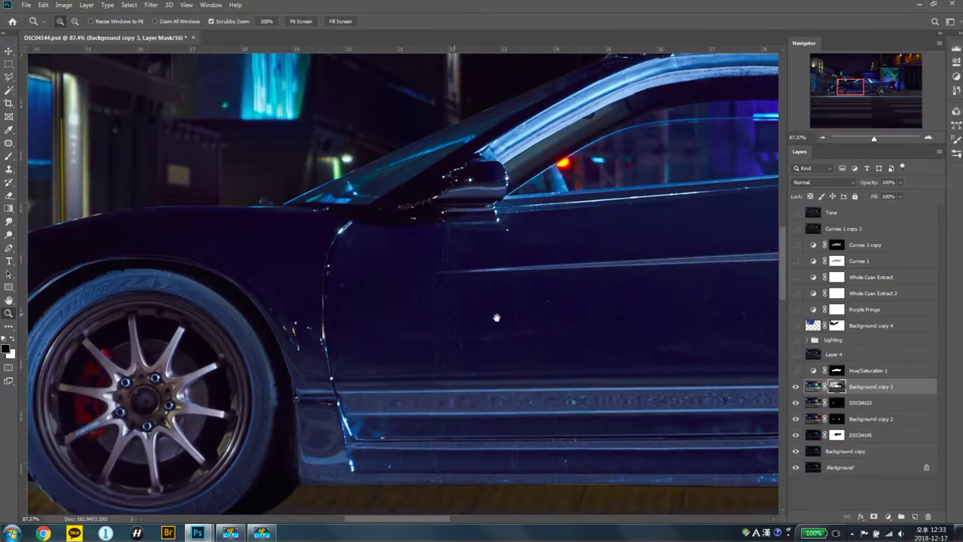
scroll(542, 318, left, 4)
click(795, 386)
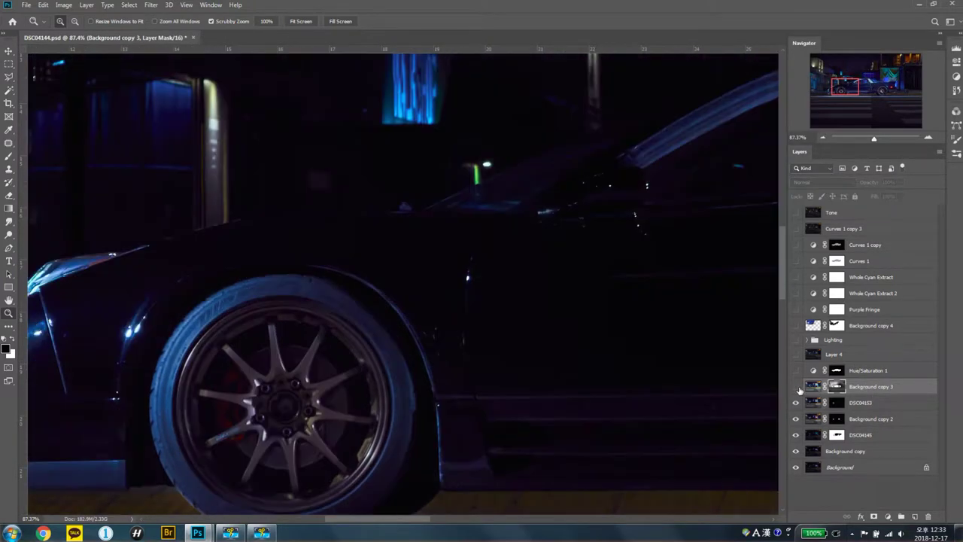
click(795, 386)
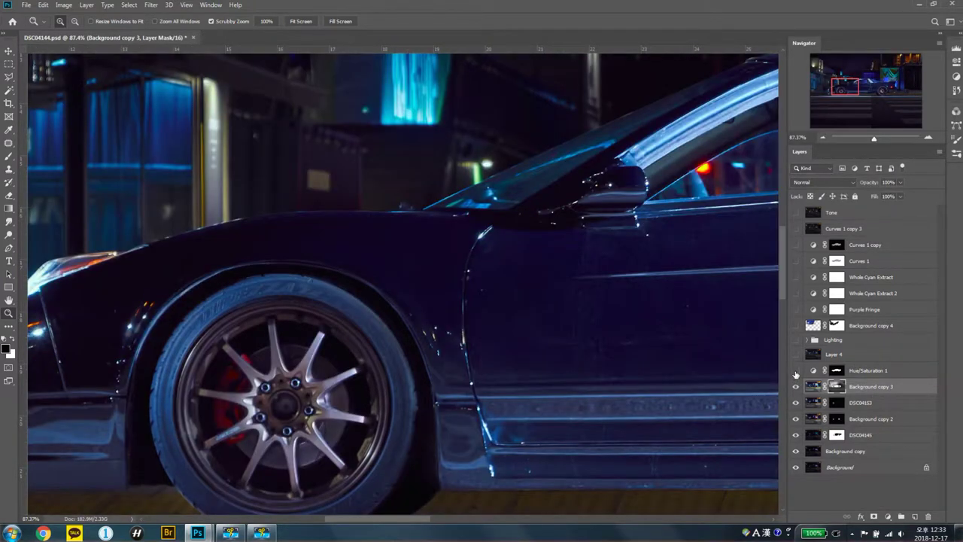
click(796, 371)
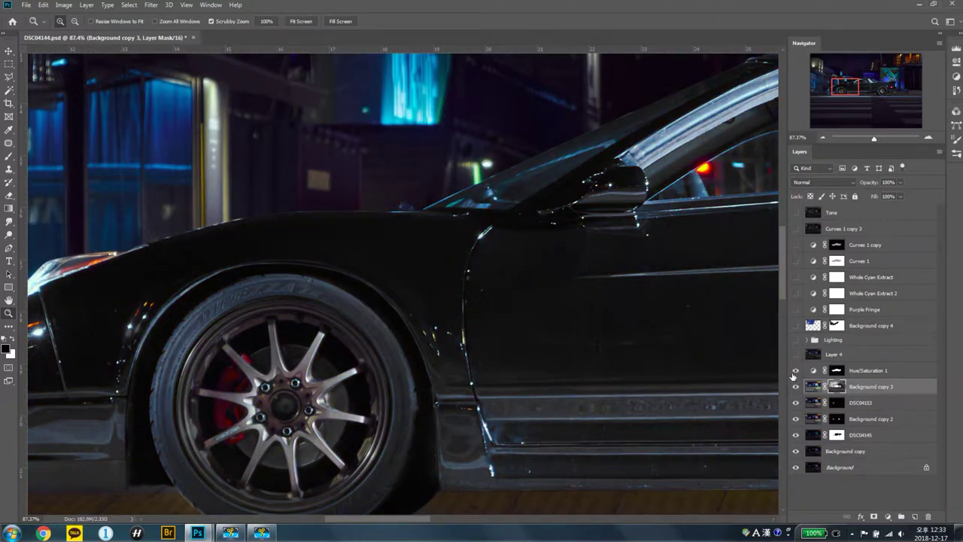
click(854, 372)
double_click(813, 370)
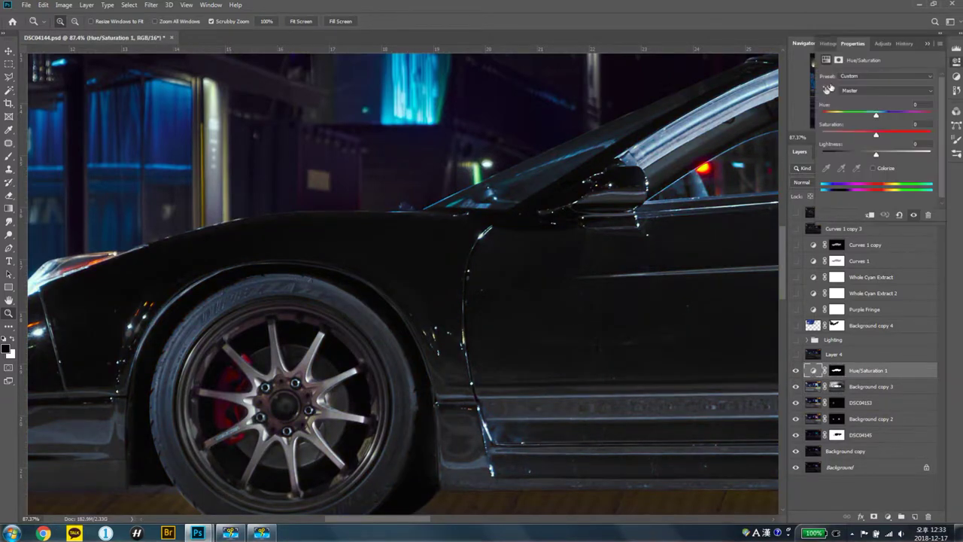
click(885, 90)
click(879, 134)
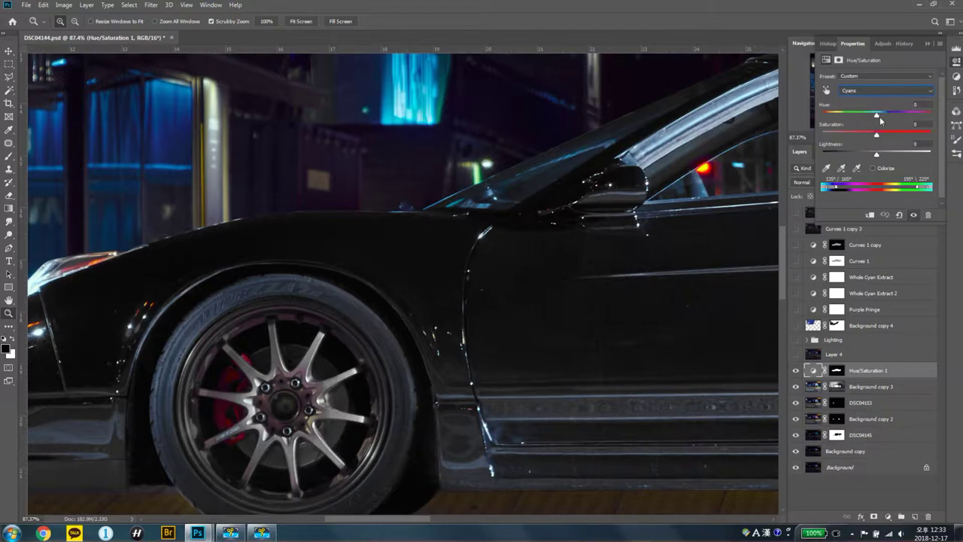
key(Down)
key(Up)
key(Up)
key(Up)
key(Up)
key(Up)
click(855, 371)
click(839, 371)
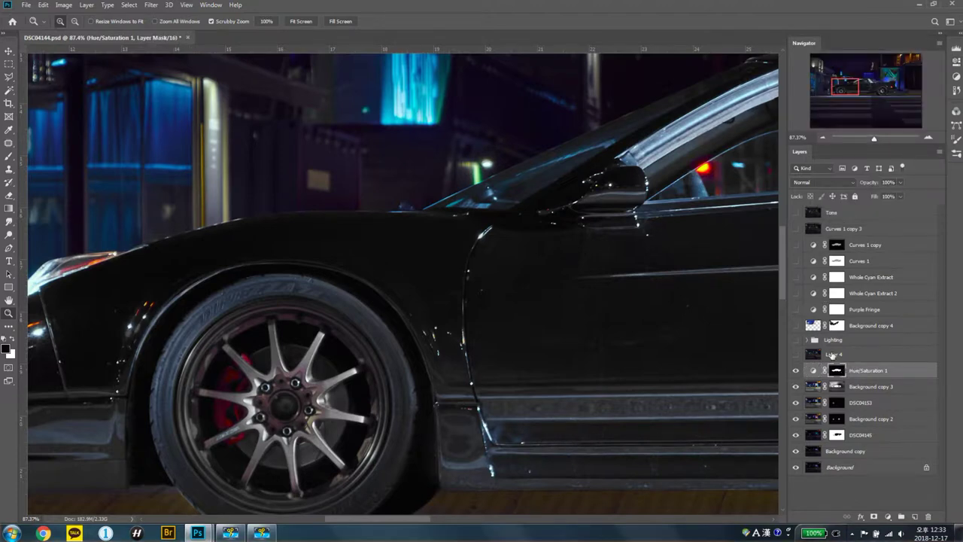
key(ctrl+0)
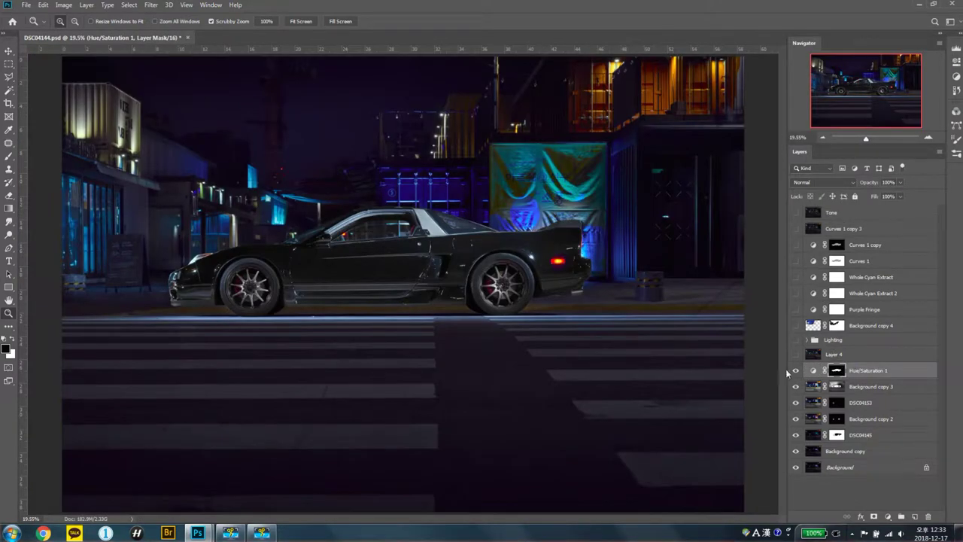
click(795, 371)
click(795, 372)
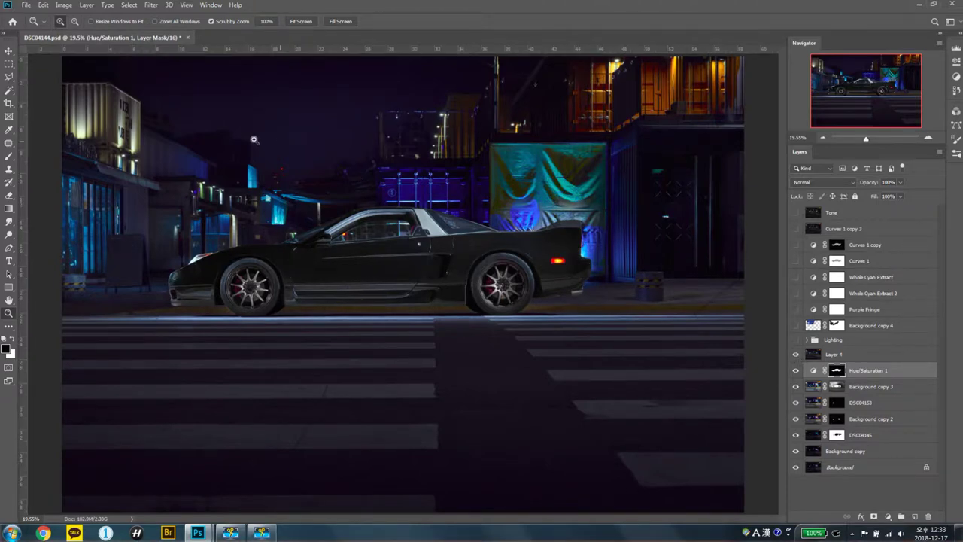
Step: Turn on Layer 4 and compare the car's front fender with it hidden and shown
scroll(421, 260, up, 1)
scroll(383, 267, up, 1)
scroll(340, 275, up, 1)
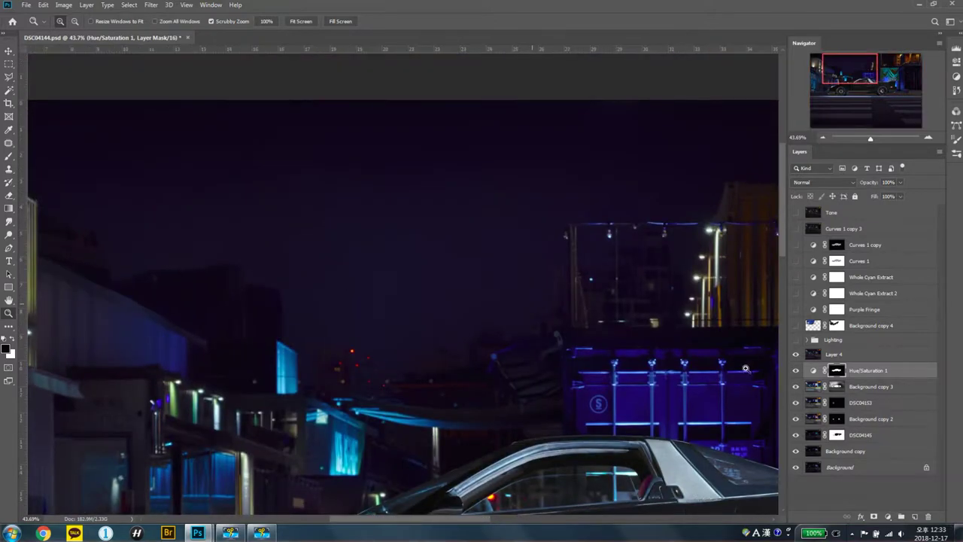
click(796, 354)
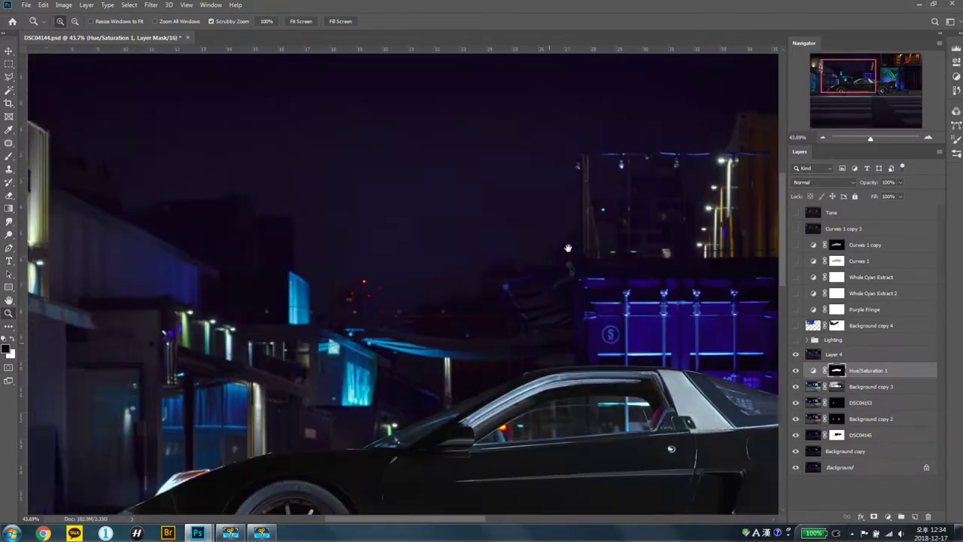
drag(436, 512, 469, 361)
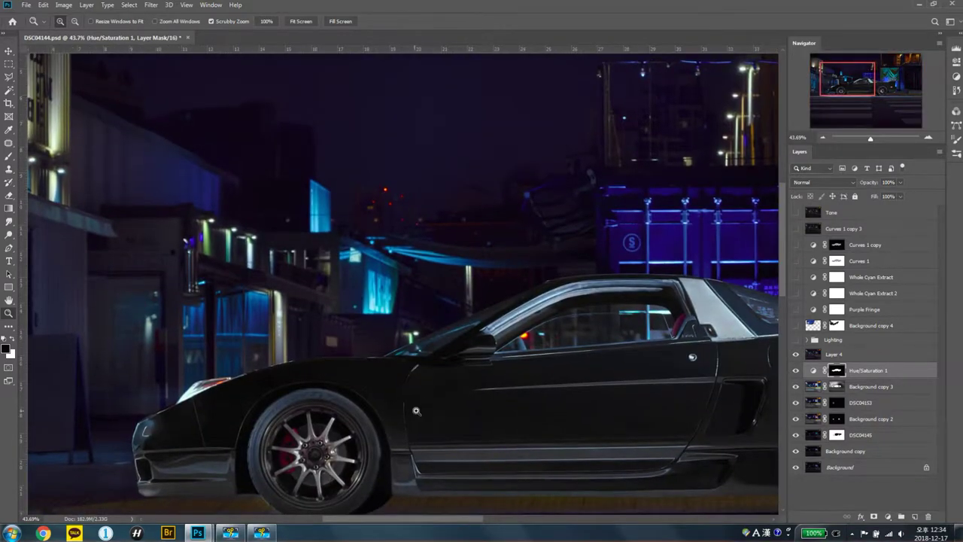
drag(379, 426, 453, 401)
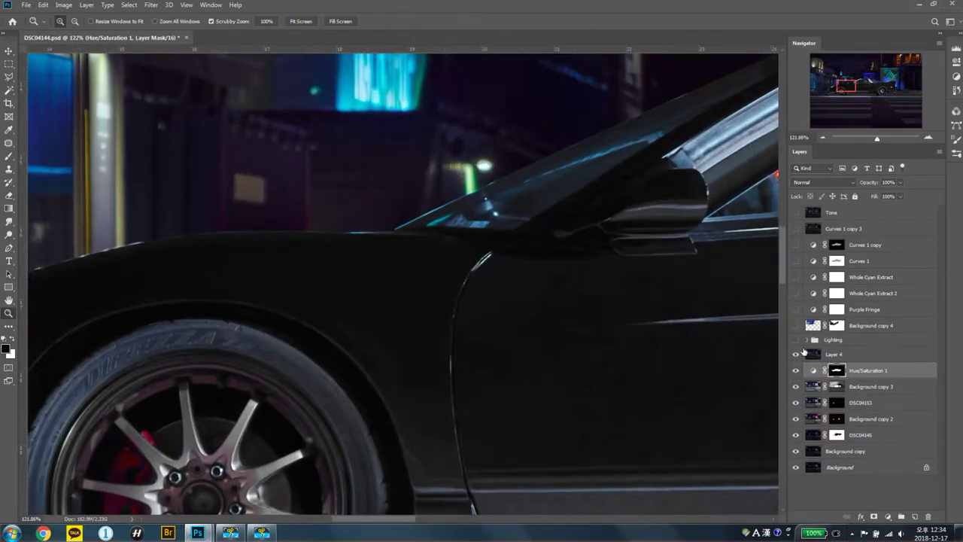
click(796, 354)
click(797, 355)
click(796, 354)
key(ctrl+0)
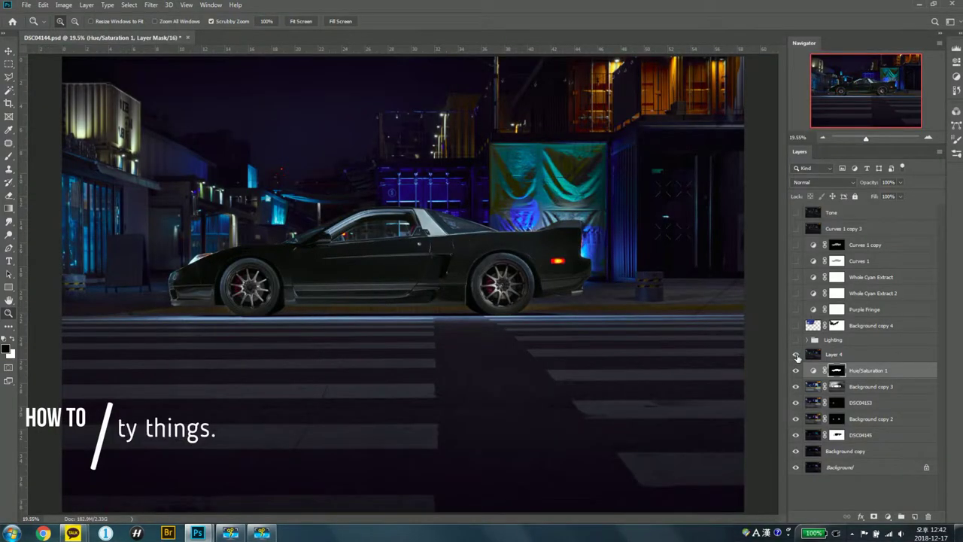
Step: Compare Layer 4's darkening on the front bumper and the storefront left of the car
mouse_move(177, 283)
mouse_down()
mouse_move(231, 262)
mouse_move(705, 343)
mouse_up()
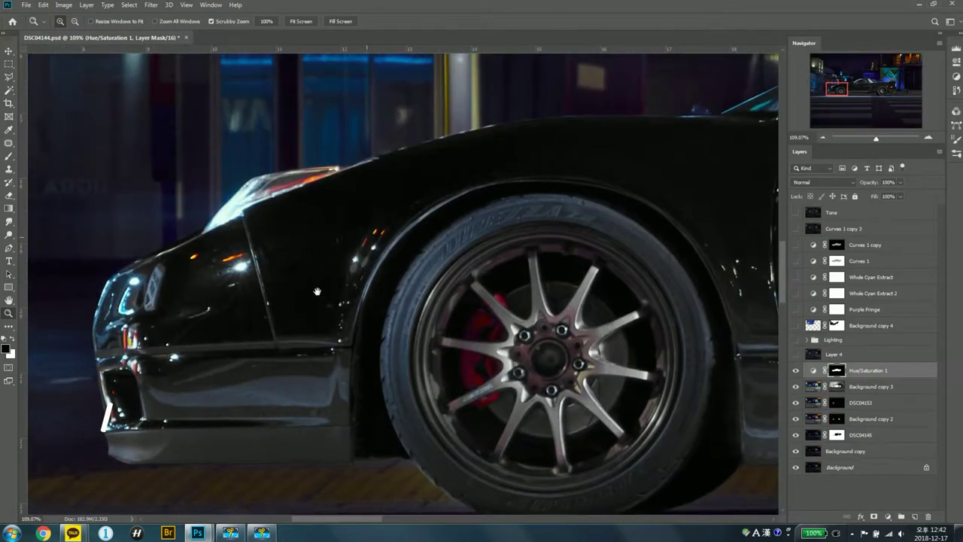
click(796, 354)
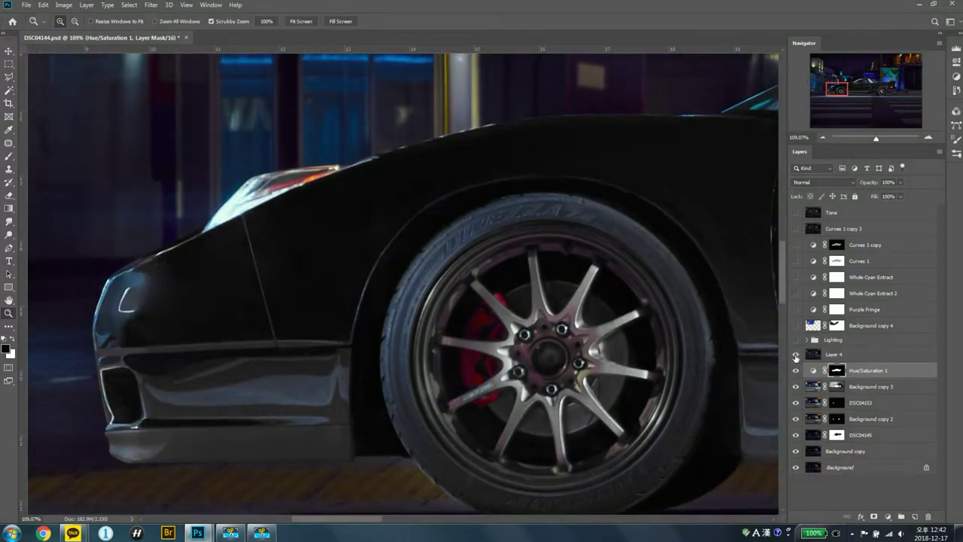
click(795, 354)
drag(68, 250, 355, 268)
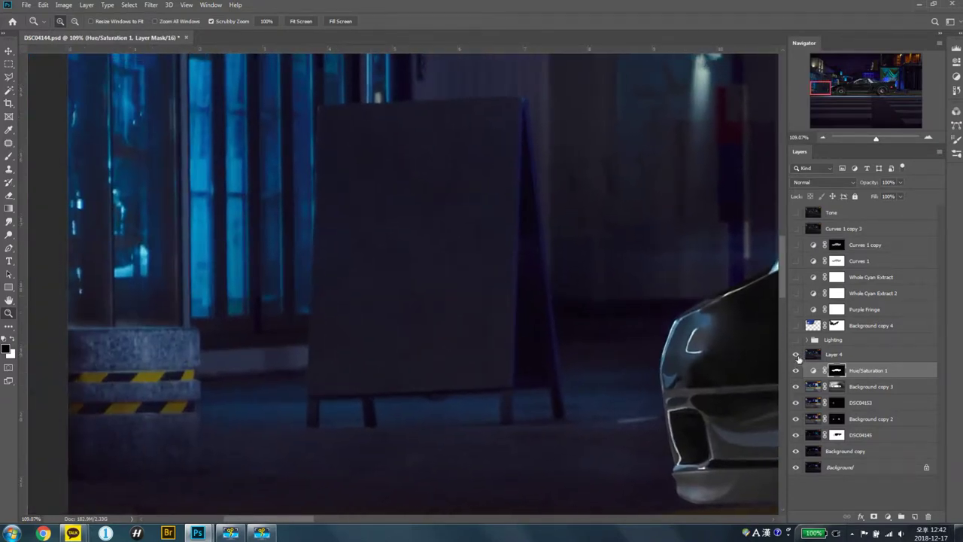
click(796, 355)
click(796, 355)
Step: Inspect the balconies and backdrop at 200% with Layer 4 visible, then fit the composite
drag(423, 200, 432, 292)
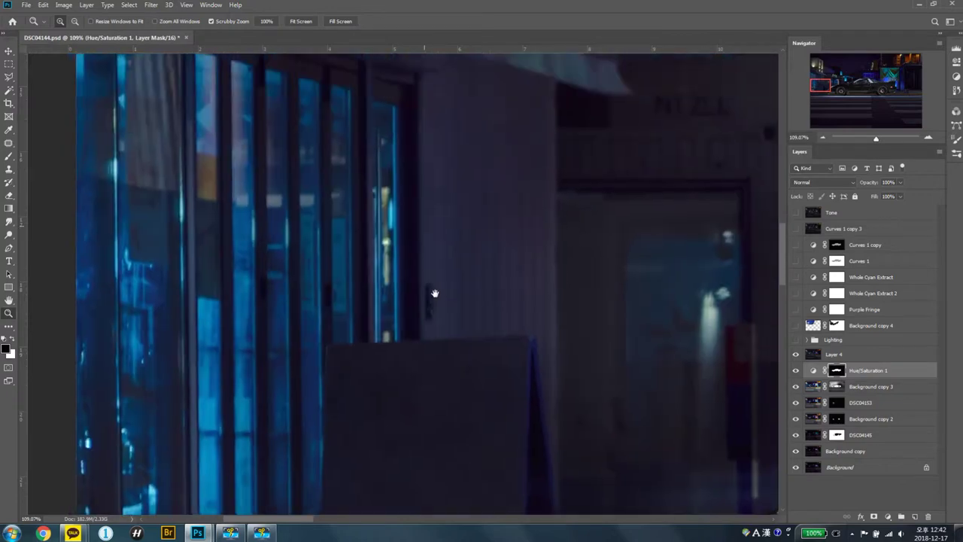
drag(489, 309, 507, 275)
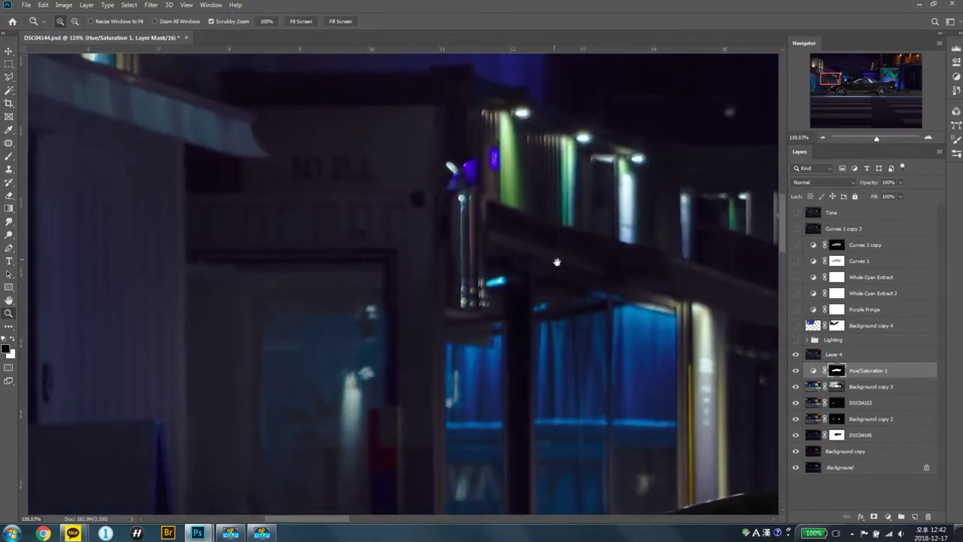
drag(580, 253, 565, 266)
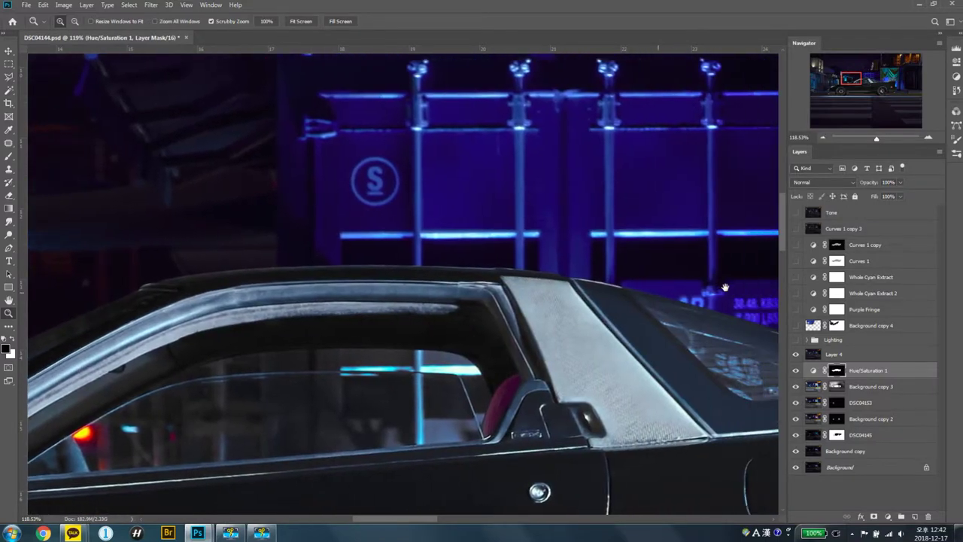
click(439, 307)
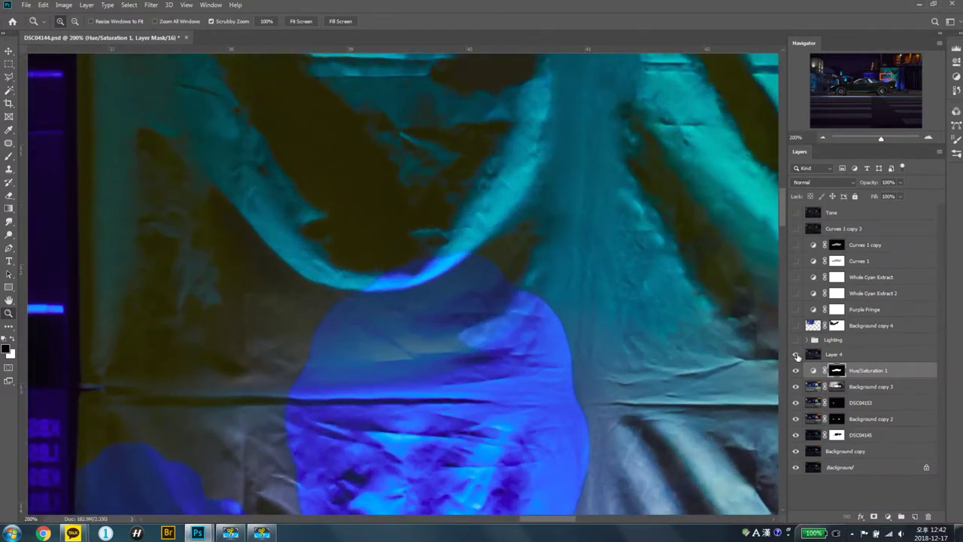
click(796, 354)
drag(698, 196, 656, 241)
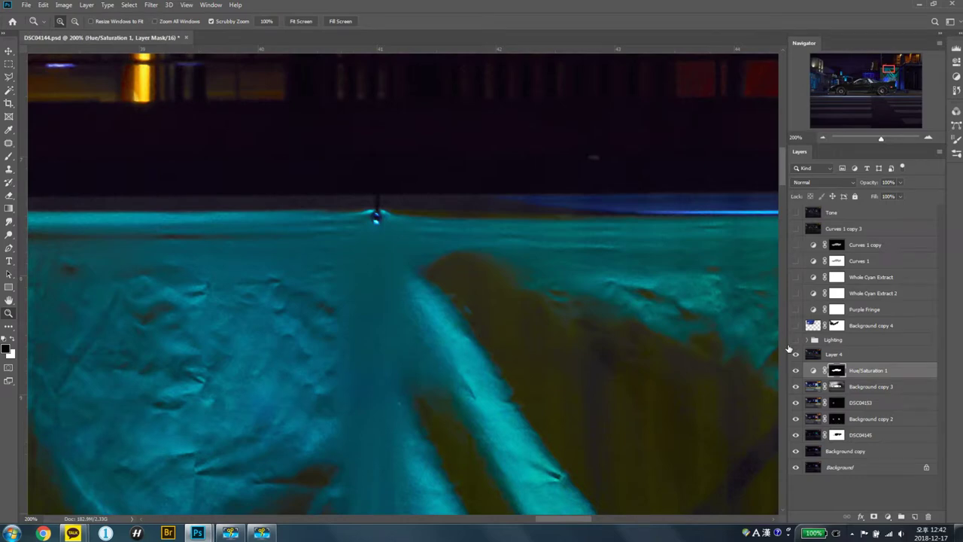
key(ctrl+0)
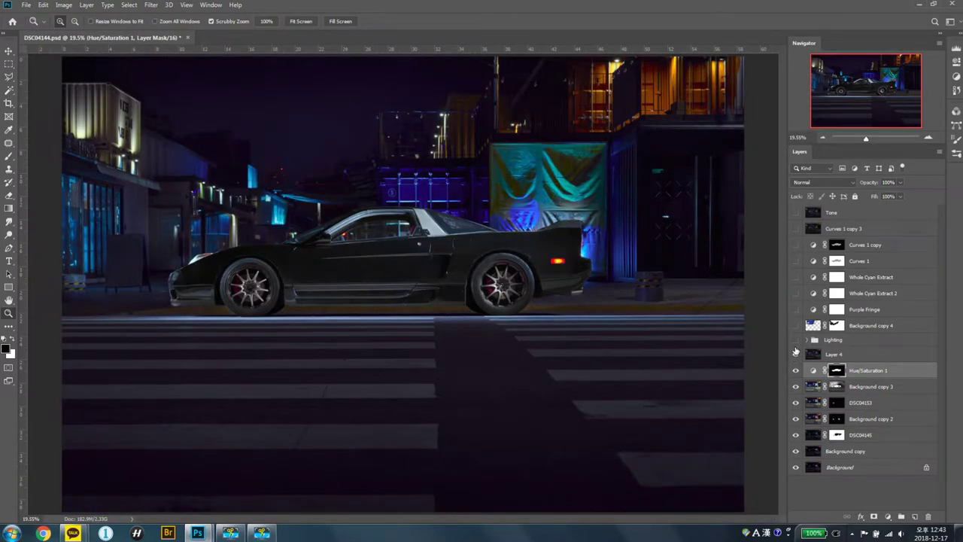
Step: Expand and show the Lighting group, then turn on the Side Mirror Base highlight
click(806, 341)
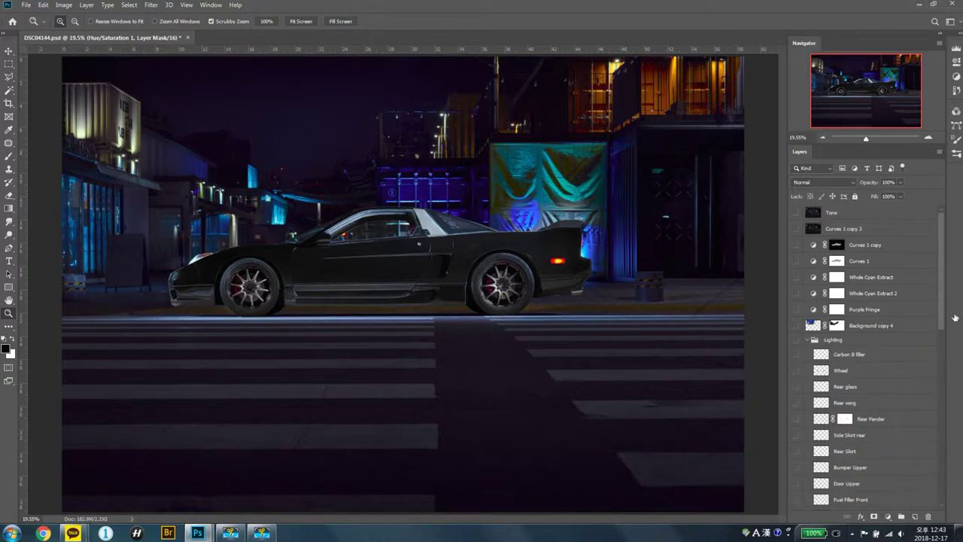
click(795, 340)
scroll(865, 339, down, 3)
scroll(850, 391, down, 5)
scroll(833, 446, down, 5)
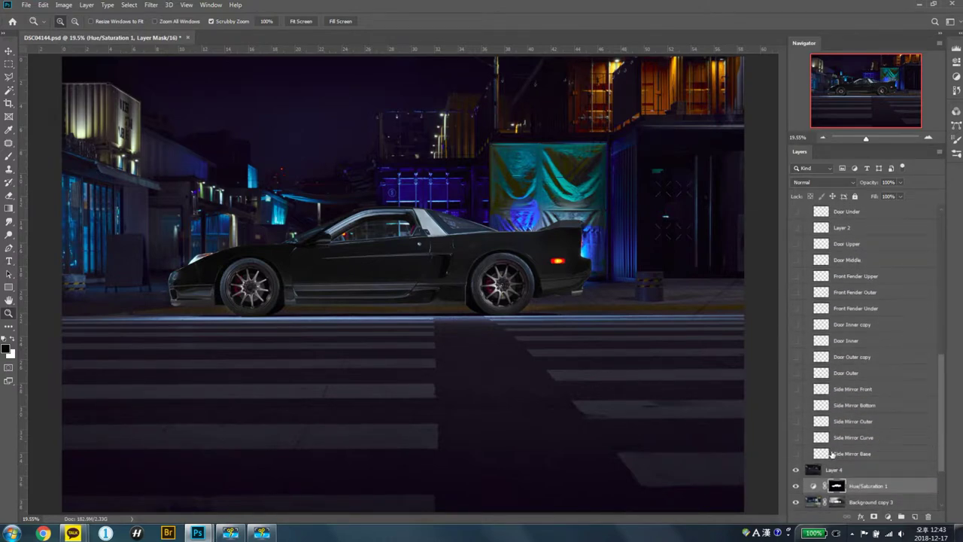
click(831, 453)
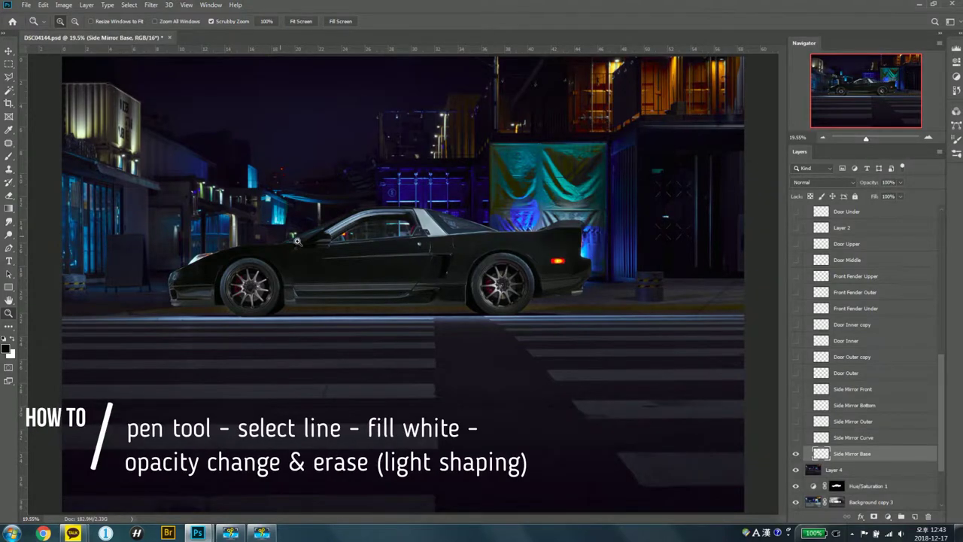
drag(297, 242, 520, 297)
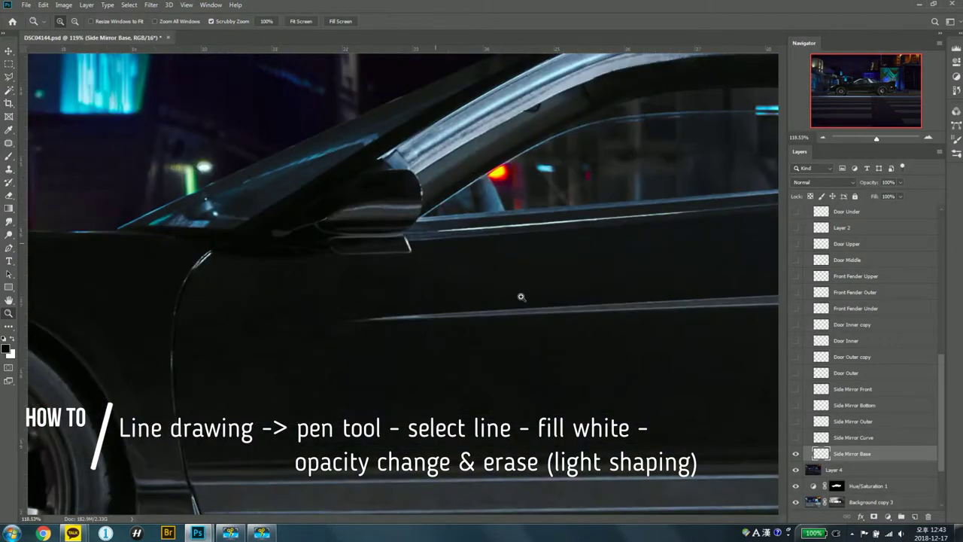
click(796, 453)
Step: Turn on the Side Mirror Curve, Outer, Bottom and Front highlights, comparing each
click(796, 438)
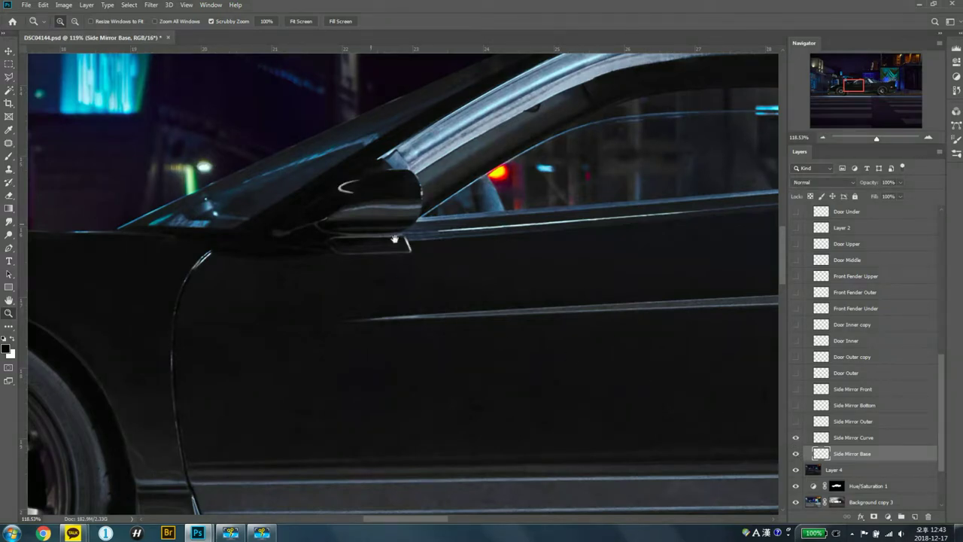
drag(397, 240, 516, 317)
click(796, 422)
click(796, 422)
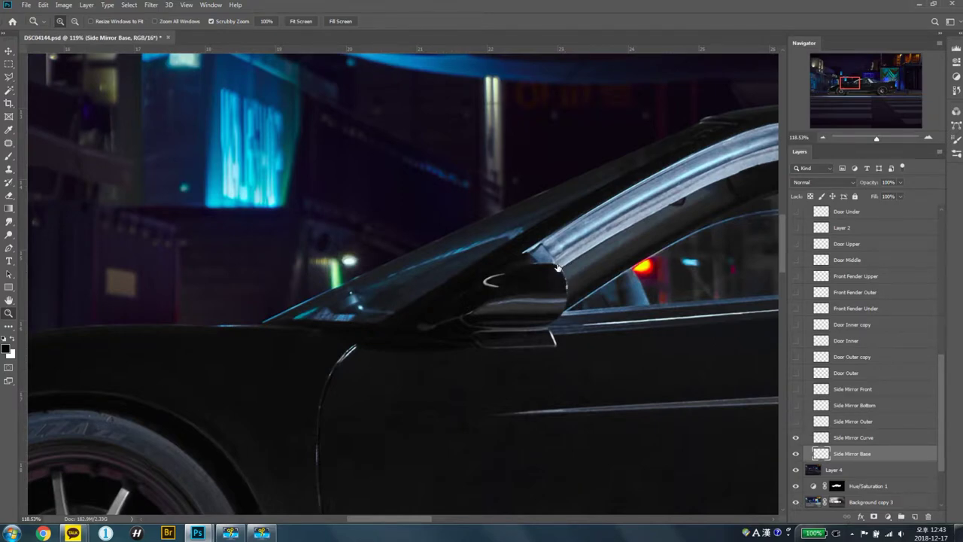
click(796, 423)
click(796, 421)
click(795, 406)
click(796, 390)
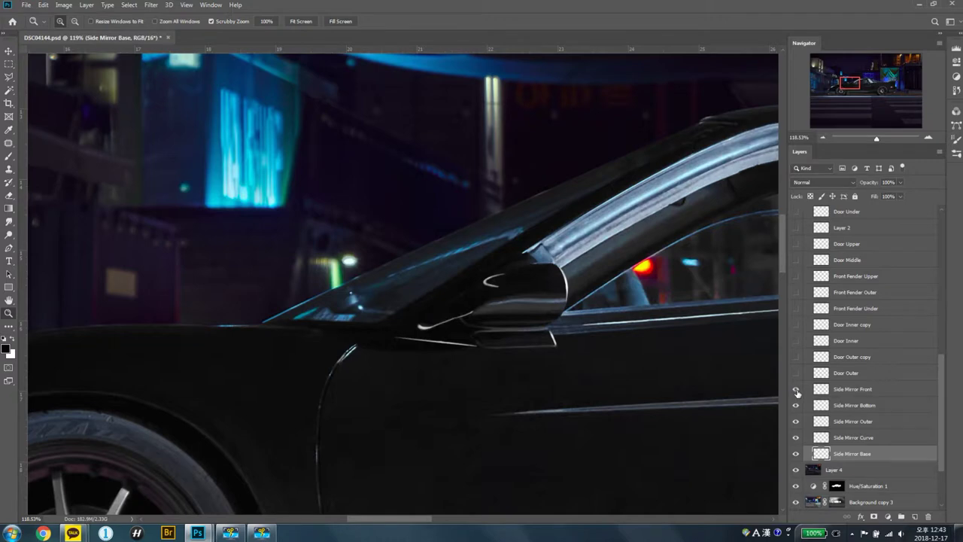
click(798, 391)
Step: Turn on the Door Outer, Door Inner and Door Inner copy highlights, comparing each
click(796, 373)
click(795, 375)
drag(411, 416, 406, 260)
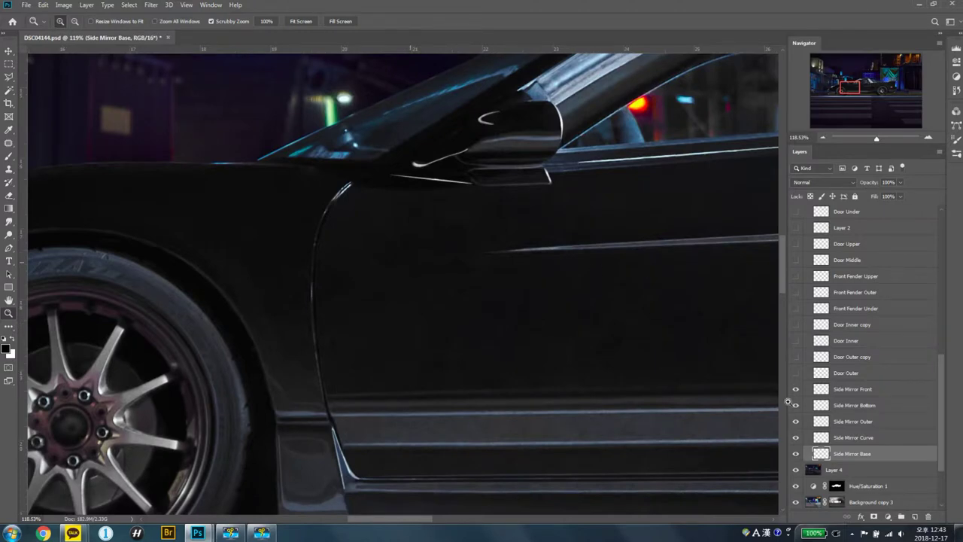
click(795, 374)
click(795, 372)
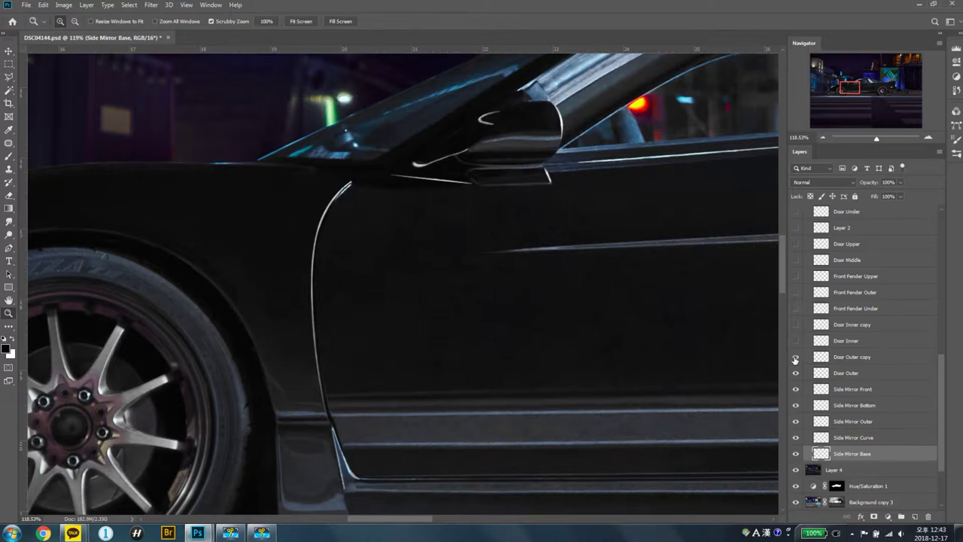
click(795, 343)
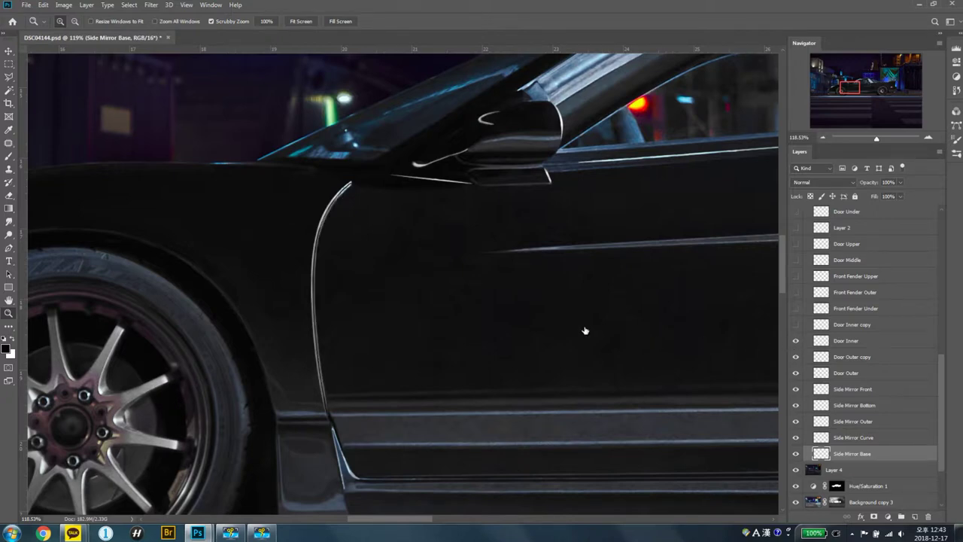
click(795, 342)
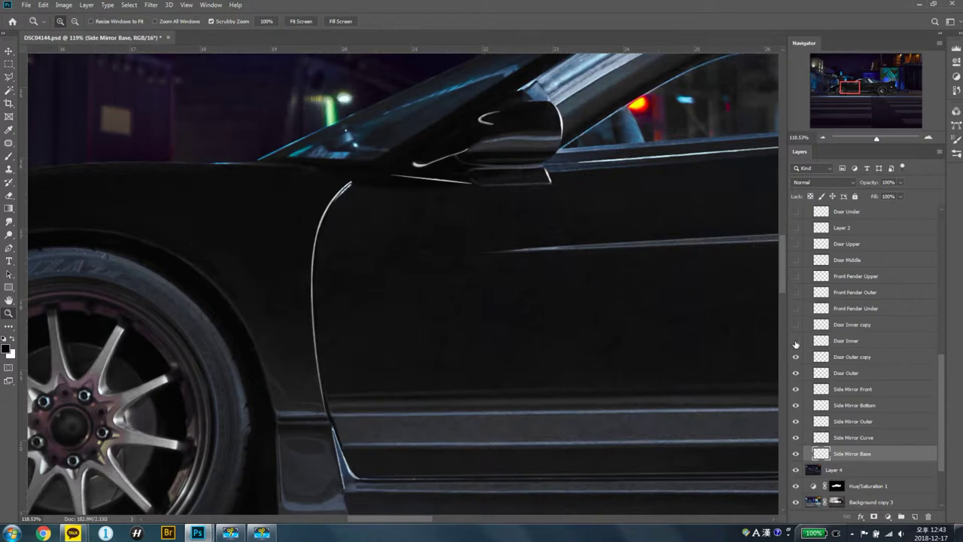
click(796, 326)
click(796, 327)
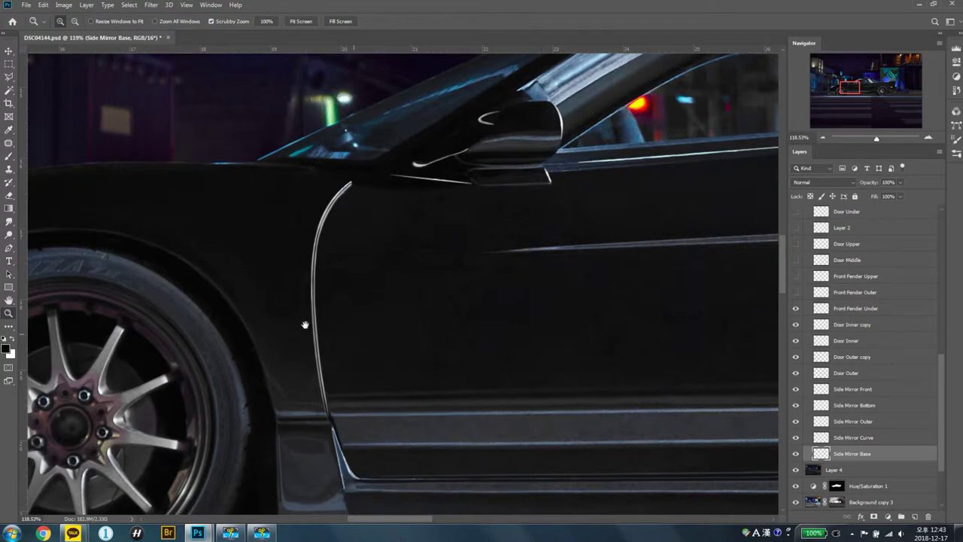
drag(304, 325, 692, 306)
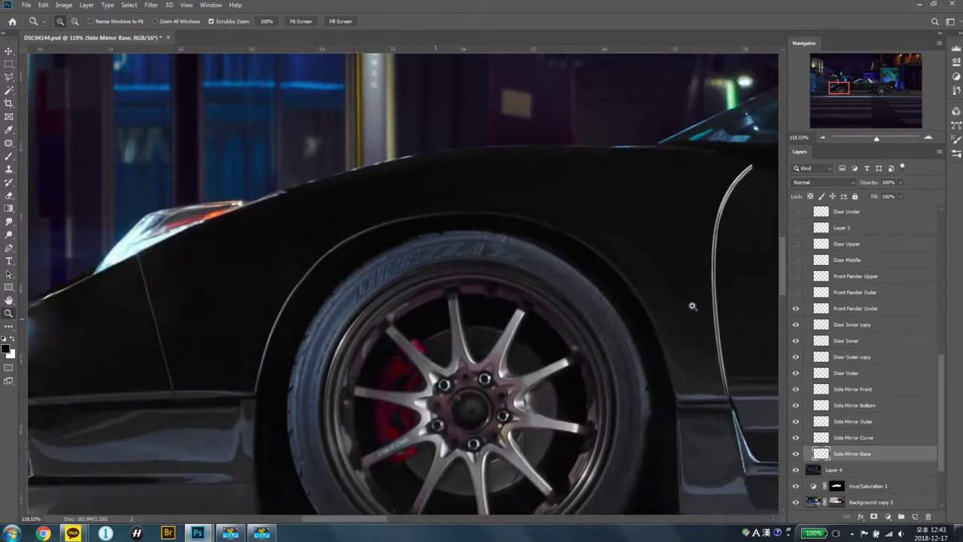
Step: Turn on the Front Fender Under, Outer and Upper highlights along the wheel arch
click(795, 308)
click(797, 293)
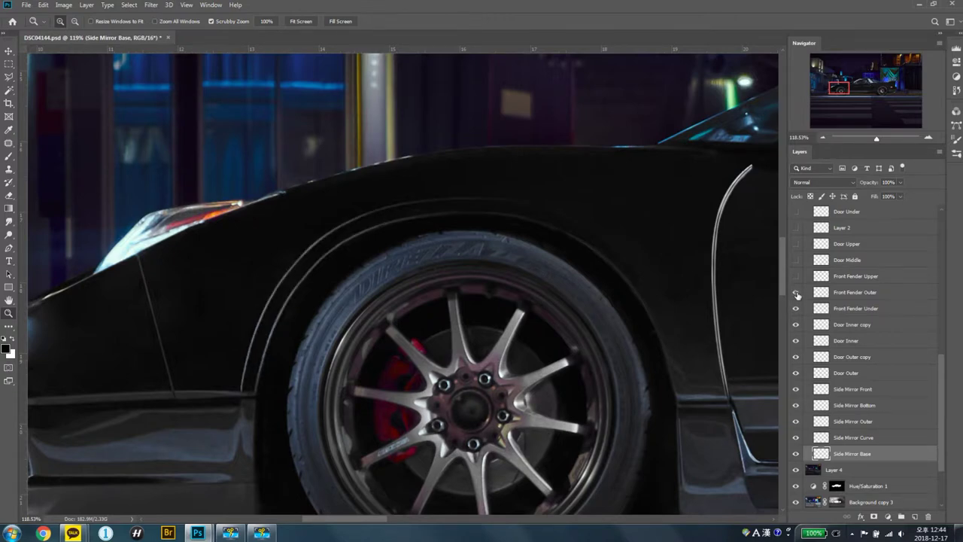
click(795, 308)
click(796, 308)
click(796, 278)
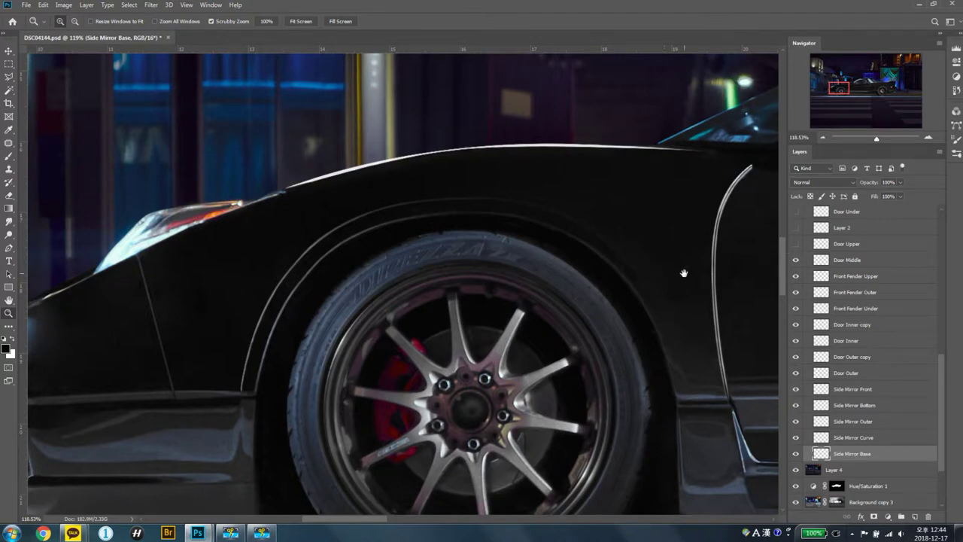
Step: Turn on the Door Middle and Door Upper trim highlights, then fit the composite on screen
drag(714, 263, 452, 252)
scroll(451, 252, right, 5)
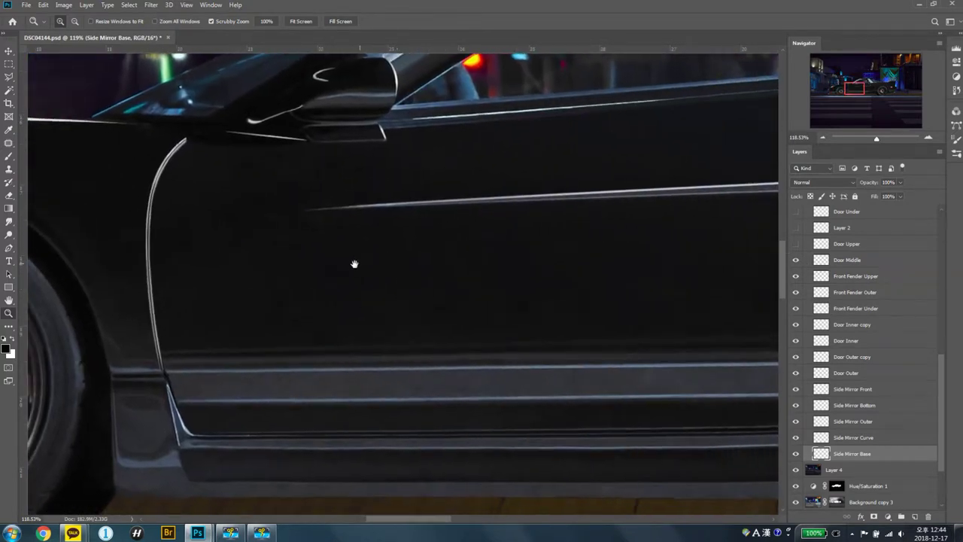
scroll(359, 264, right, 5)
scroll(314, 263, right, 5)
scroll(321, 264, down, 2)
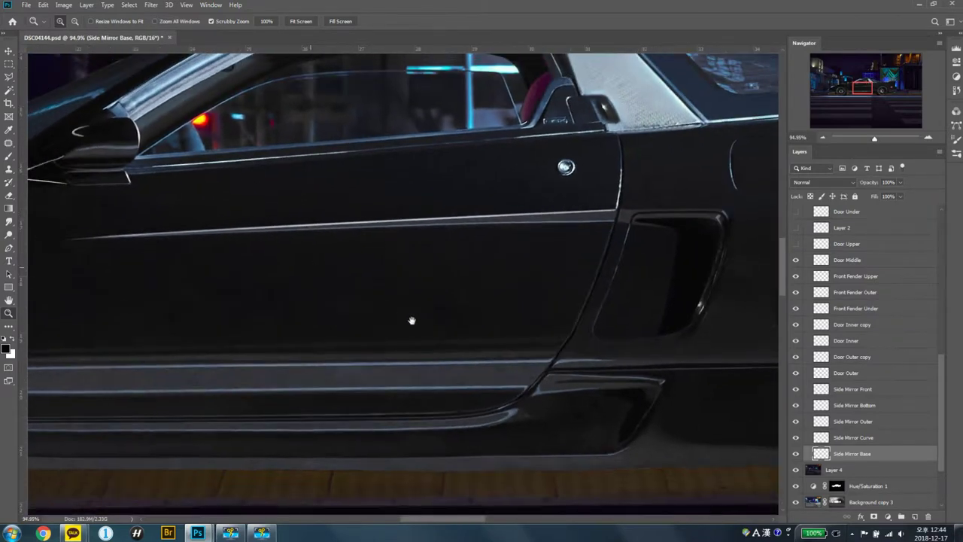
scroll(436, 323, down, 1)
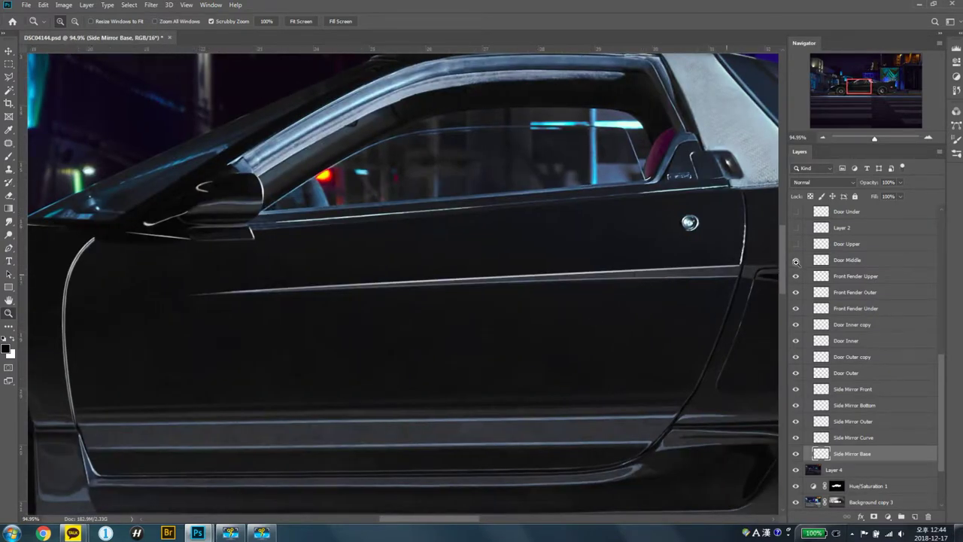
click(796, 262)
click(796, 245)
click(796, 245)
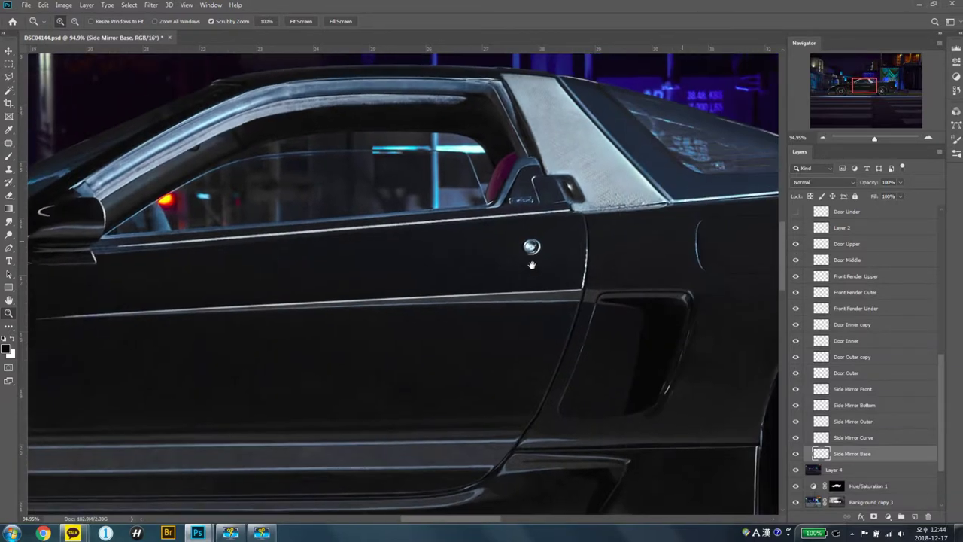
drag(694, 247, 535, 271)
scroll(820, 297, up, 1)
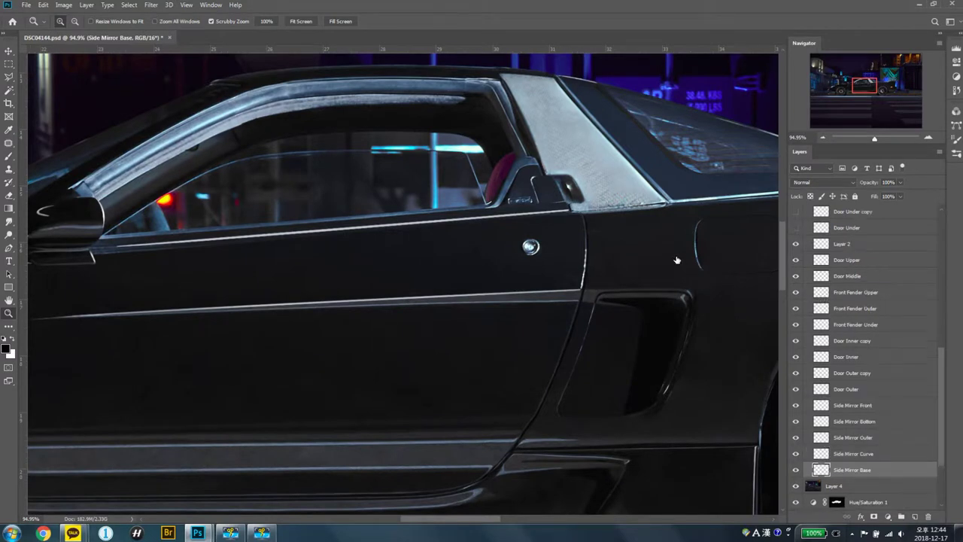
key(ctrl+0)
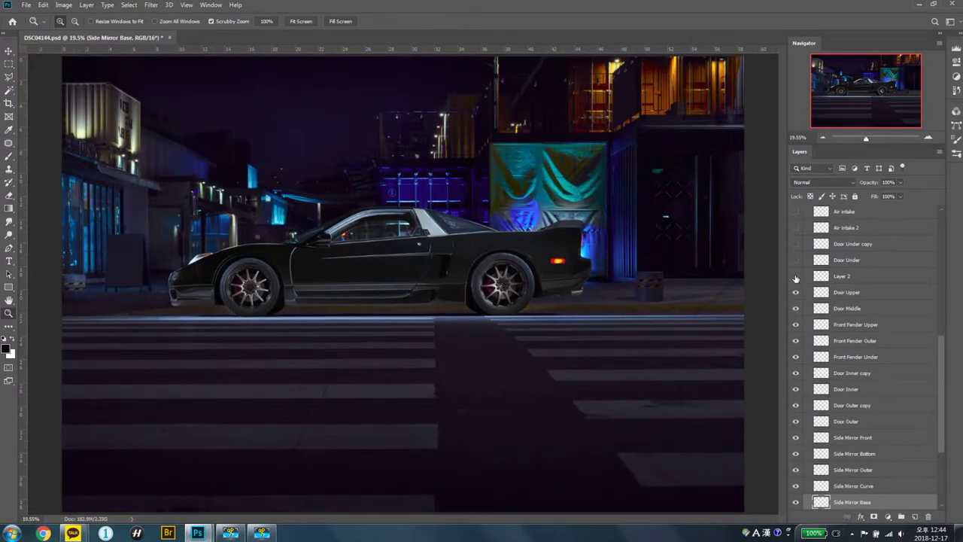
Step: Compare Layer 2's air-intake highlight on and off, then show the Door Under highlight
scroll(519, 237, up, 1)
scroll(560, 219, up, 1)
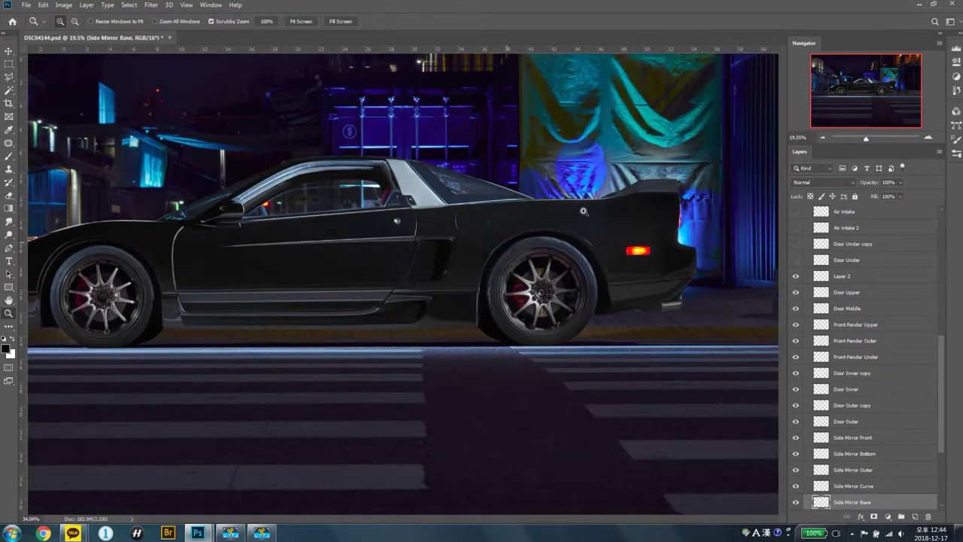
scroll(452, 262, up, 5)
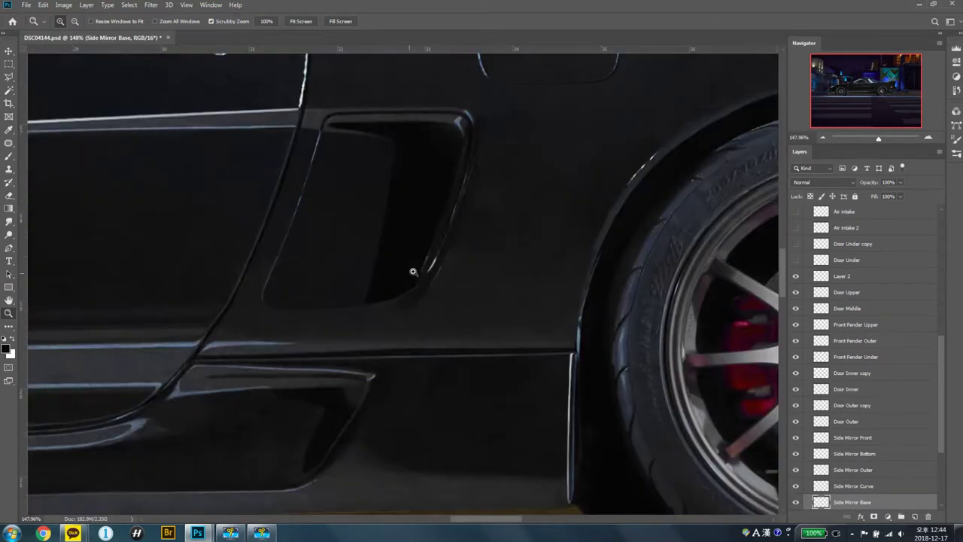
click(795, 278)
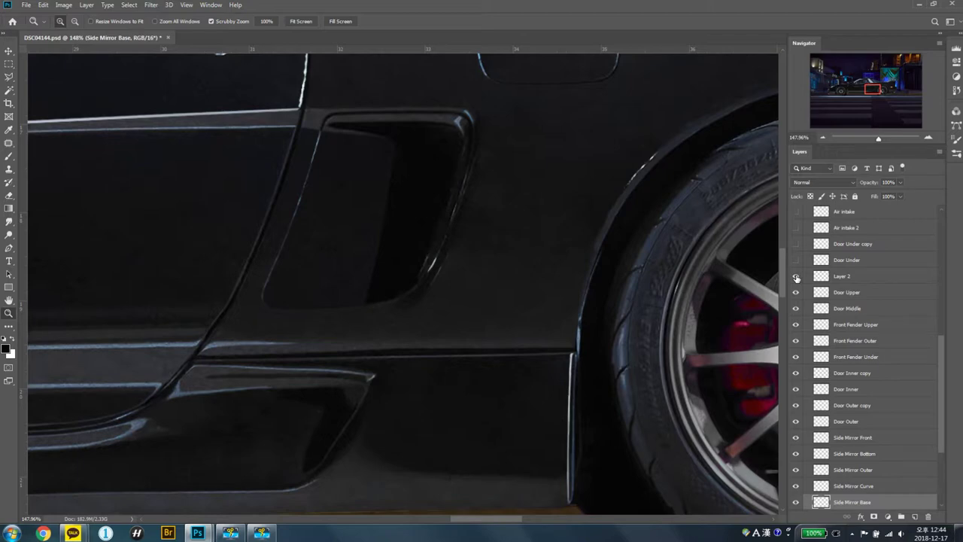
click(796, 277)
click(797, 273)
click(796, 278)
click(796, 272)
Step: Show the Door Under copy, Air intake 2, Air intake and both Fuel Filler lid highlights
drag(490, 207, 632, 378)
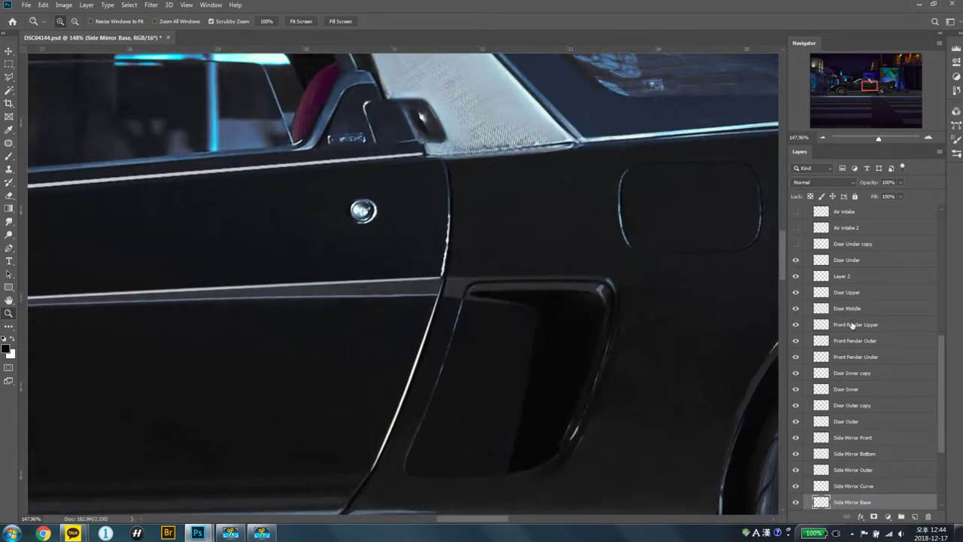
click(796, 245)
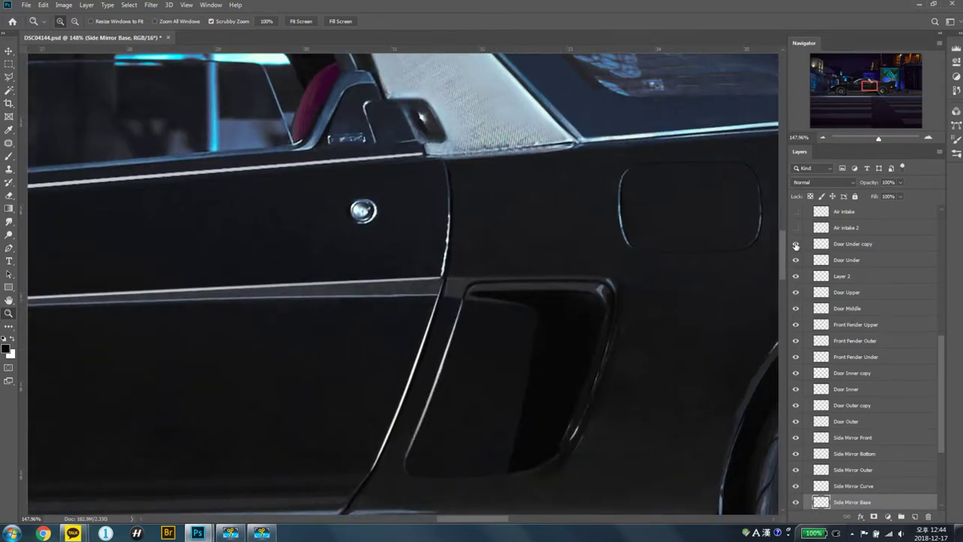
scroll(944, 369, up, 5)
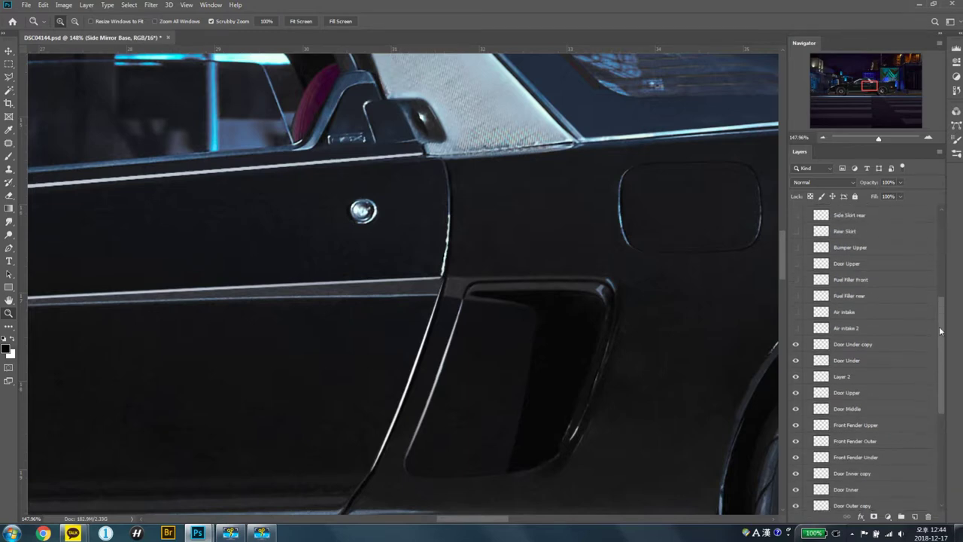
click(796, 428)
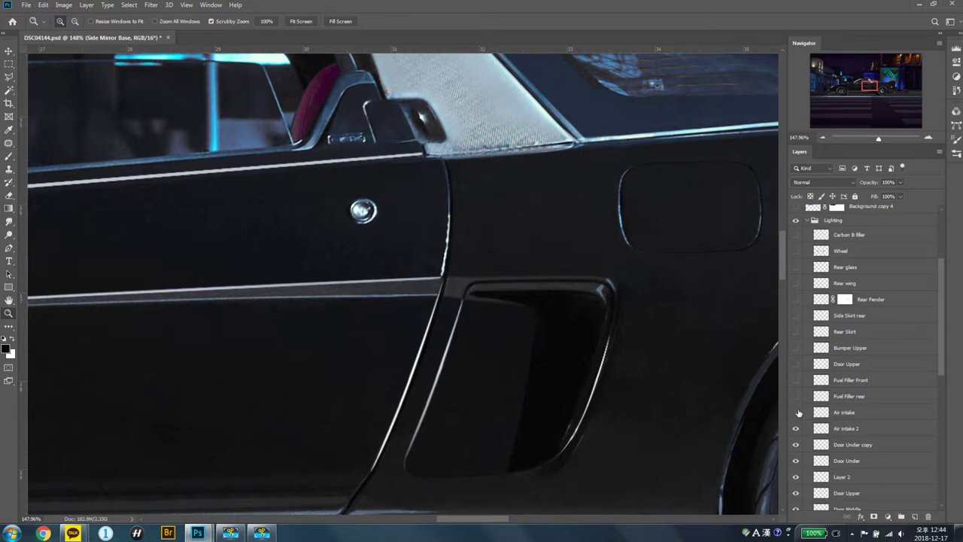
click(796, 412)
click(795, 396)
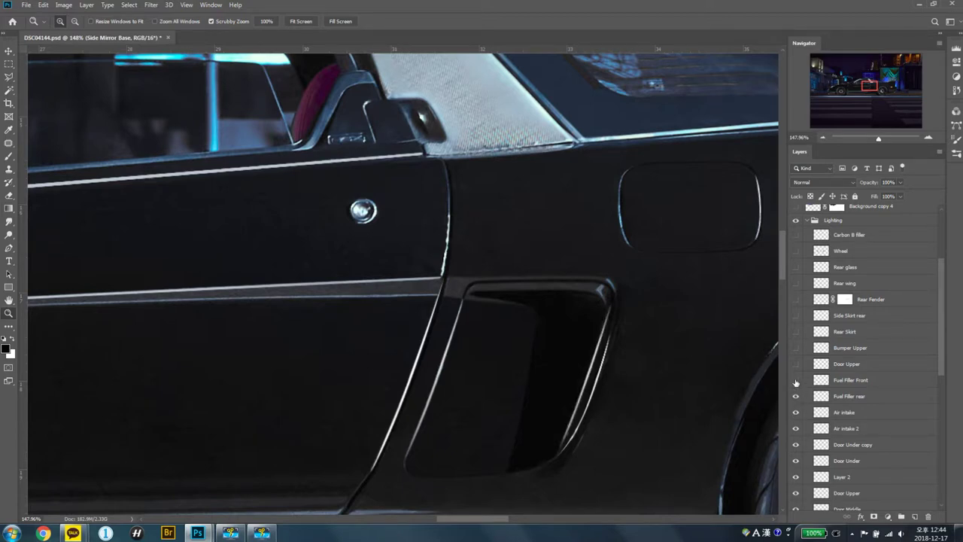
click(795, 380)
Step: Show the Door Upper and Bumper Upper edge highlights, checking the front and rear bumper outline
drag(715, 346, 573, 369)
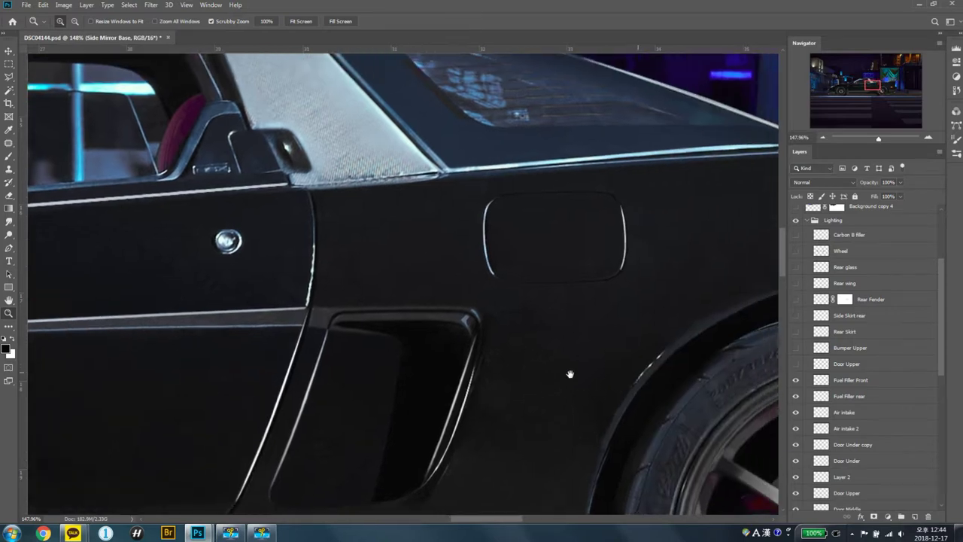
click(795, 364)
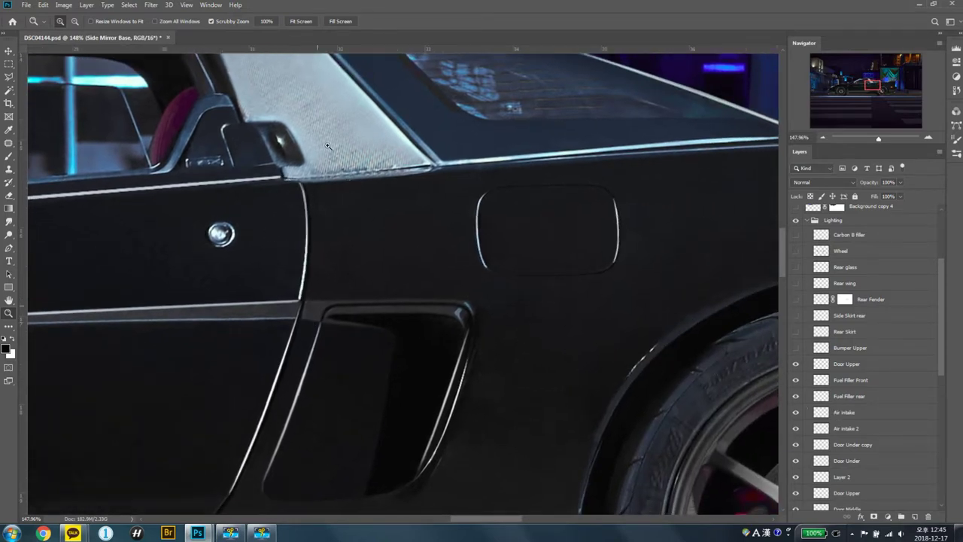
click(795, 348)
key(ctrl+0)
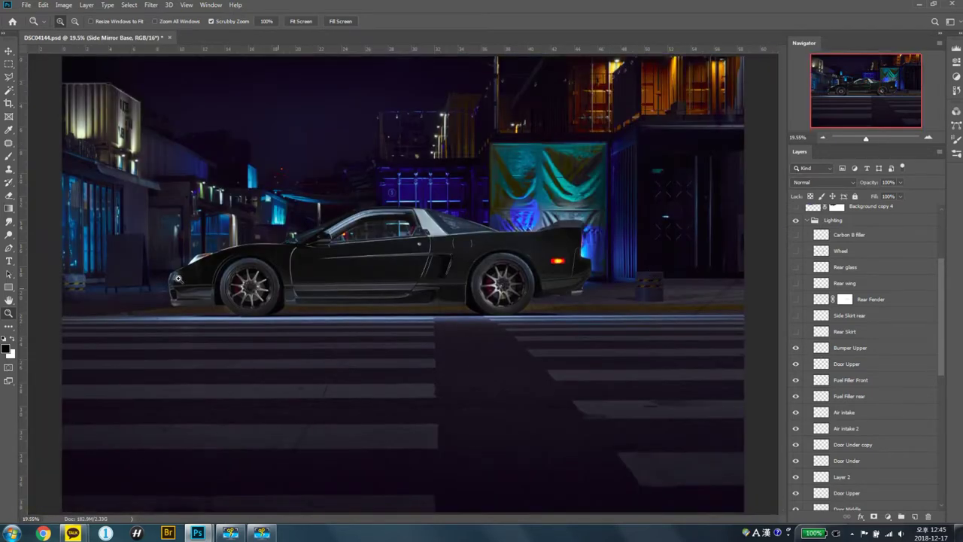
drag(212, 249, 500, 256)
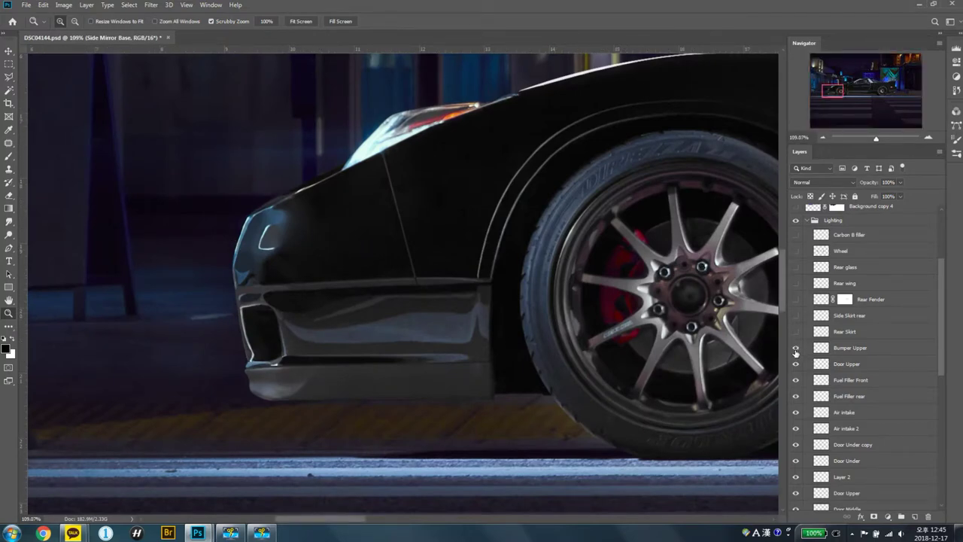
click(850, 350)
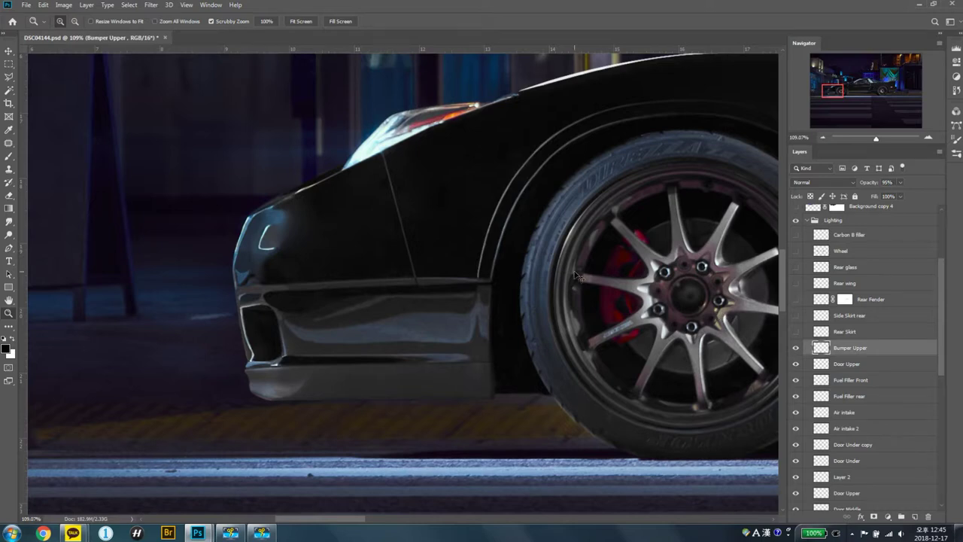
key(ctrl+0)
click(795, 349)
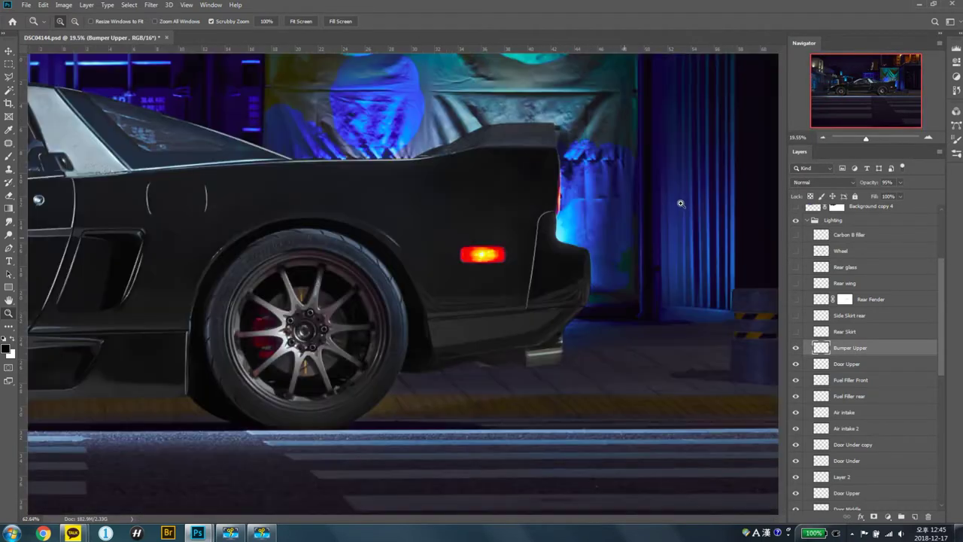
mouse_move(593, 260)
mouse_down()
mouse_move(679, 204)
mouse_move(722, 207)
mouse_up()
click(796, 348)
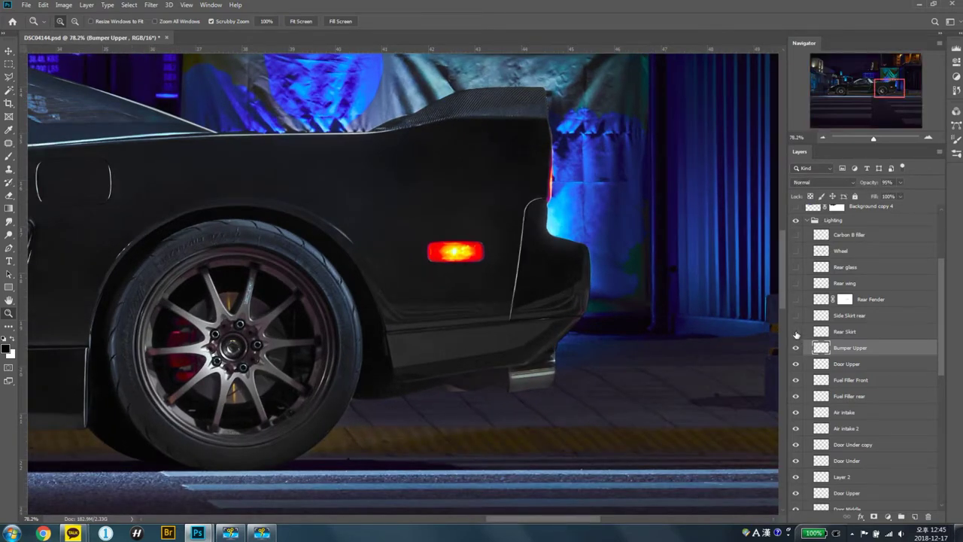
Step: Turn on the Rear Skirt and Side Skirt rear highlights, comparing each on and off
click(796, 332)
click(796, 333)
click(795, 315)
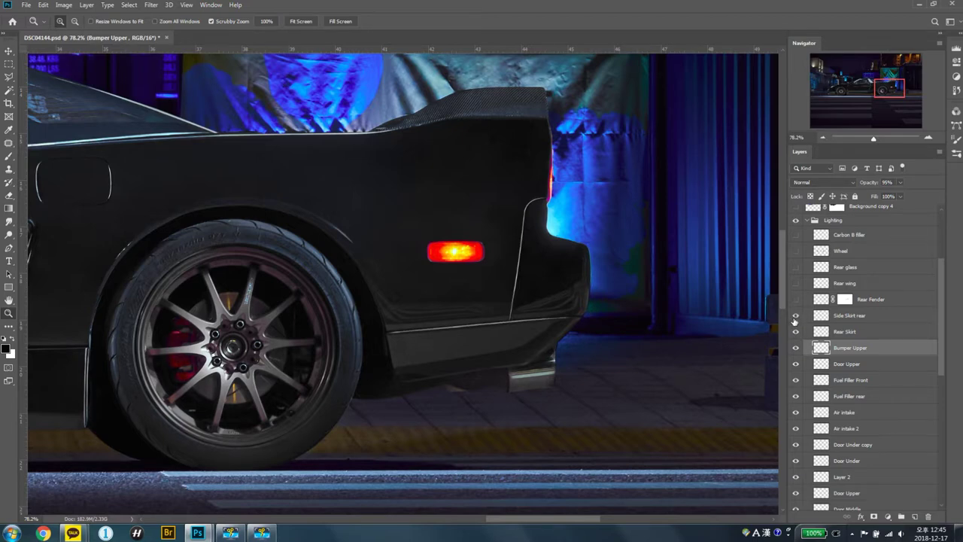
click(854, 317)
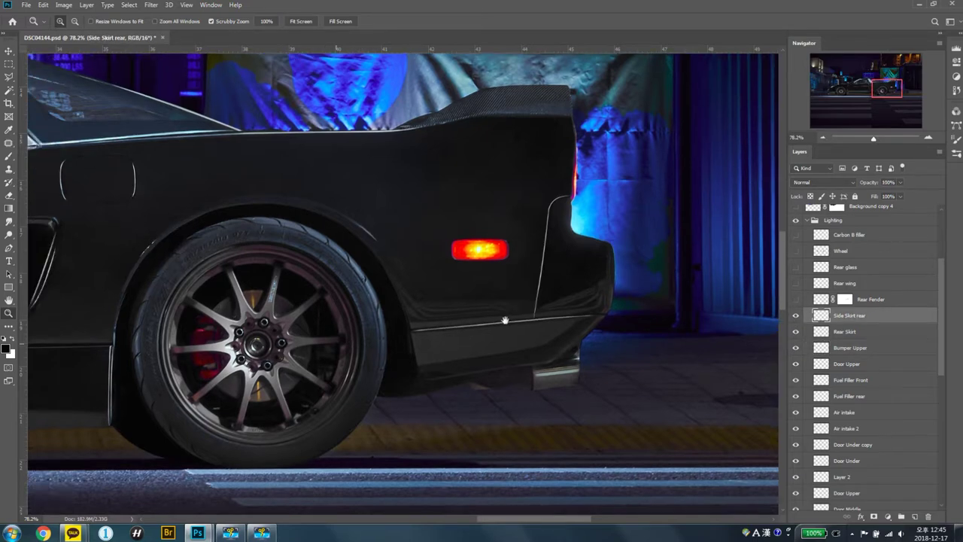
drag(470, 339, 834, 299)
click(796, 316)
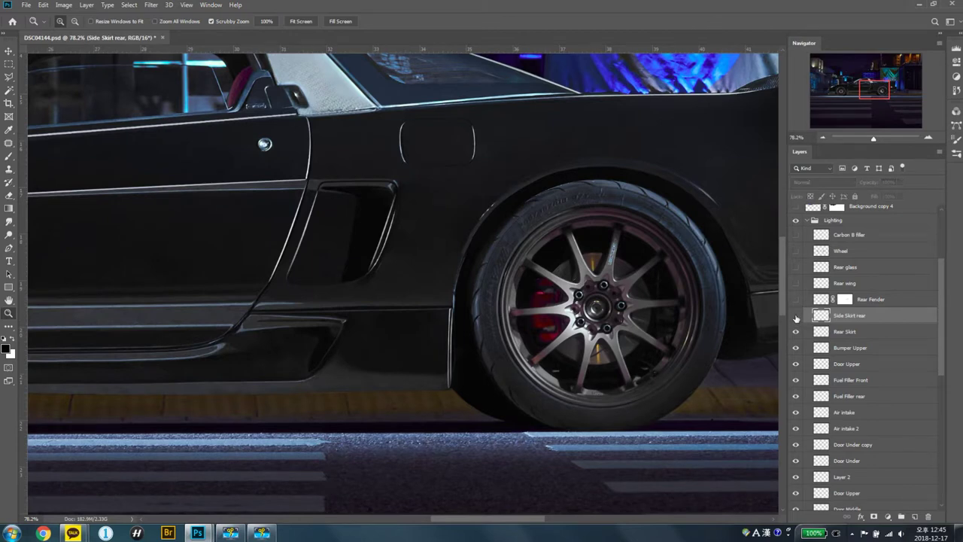
click(795, 316)
click(796, 316)
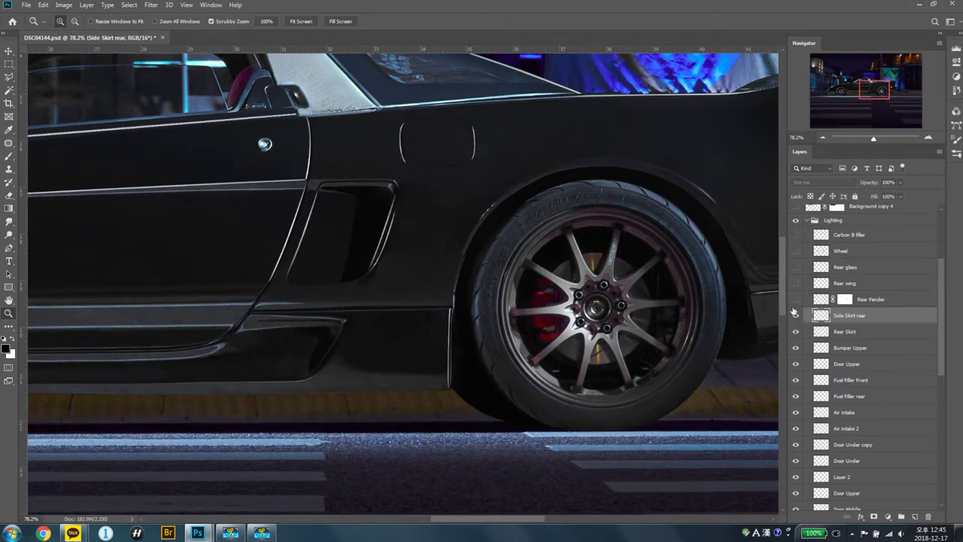
Step: Show the Rear Fender arch highlight and compare the Rear wing layer on and off
click(795, 300)
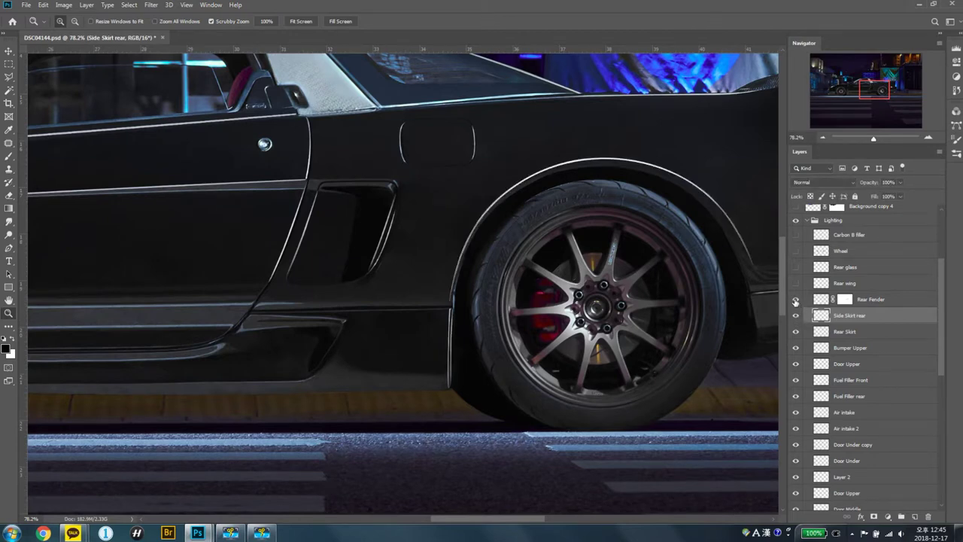
click(795, 299)
click(795, 299)
click(842, 300)
click(797, 285)
drag(564, 218, 439, 282)
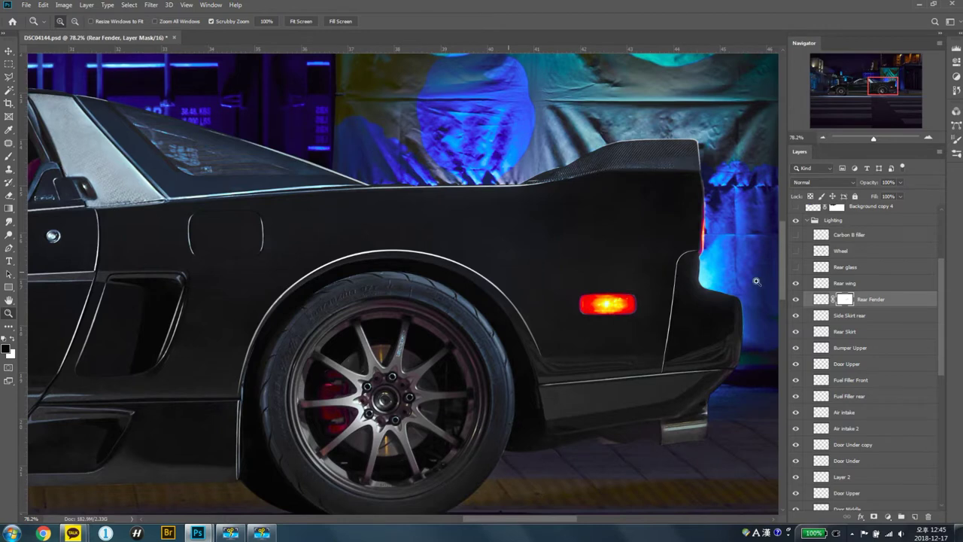
click(797, 285)
Step: Show the Rear wing highlight and Carbon B filler, comparing them and the Rear glass layer
drag(669, 153, 764, 217)
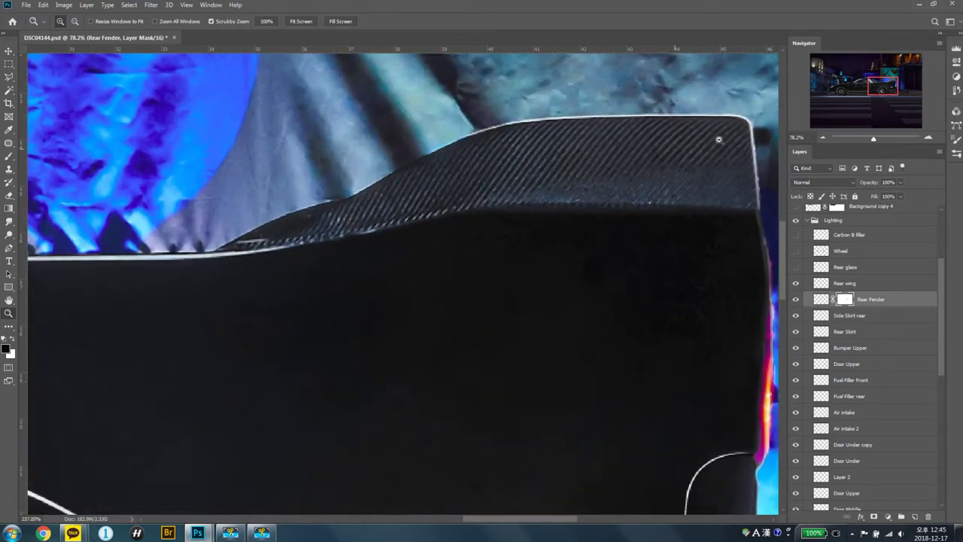
click(799, 284)
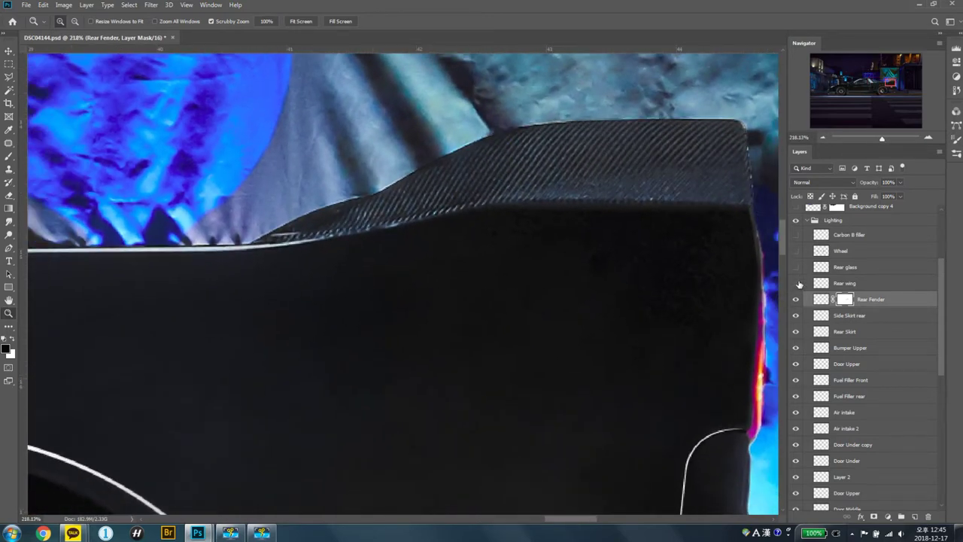
click(798, 283)
mouse_move(397, 265)
mouse_down()
mouse_move(547, 266)
mouse_move(645, 293)
mouse_move(730, 291)
mouse_move(611, 304)
mouse_move(677, 304)
mouse_up()
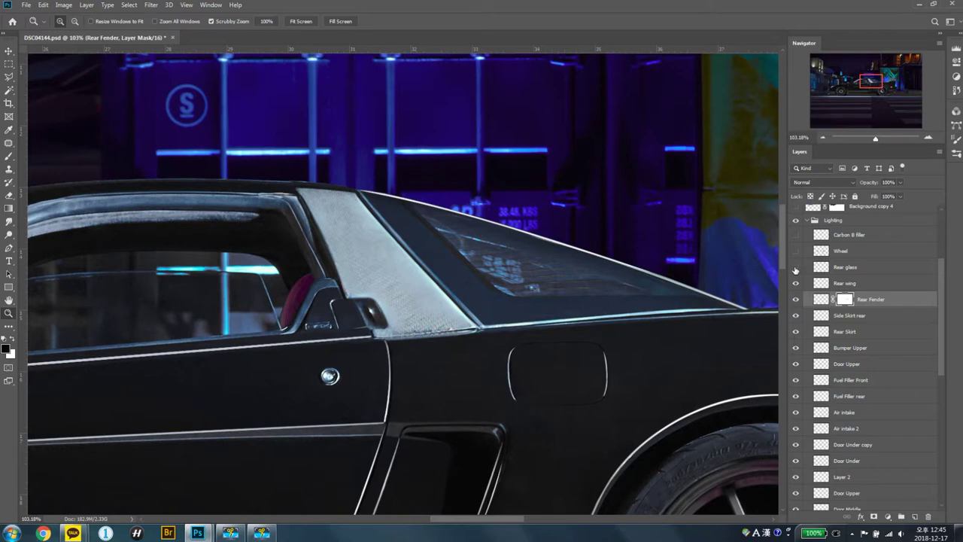
click(796, 267)
click(796, 236)
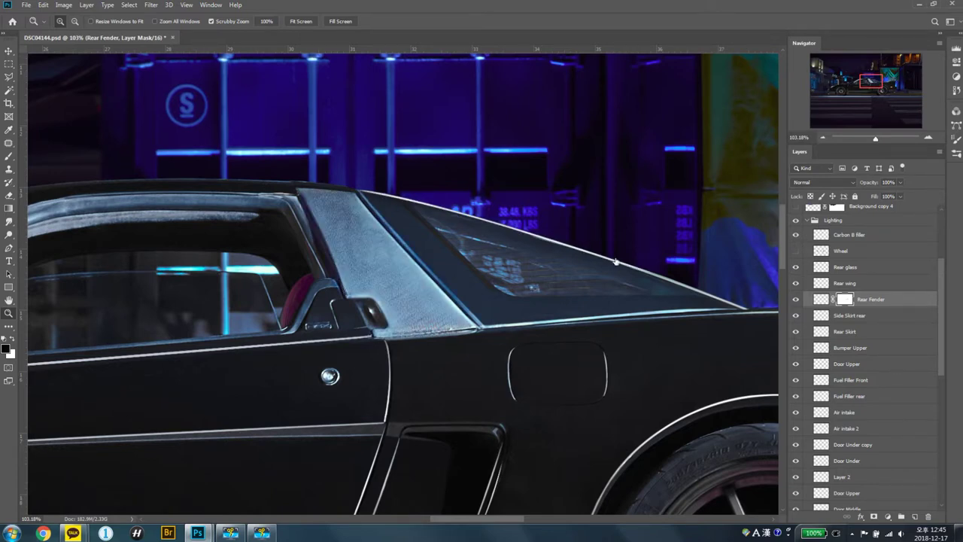
drag(379, 278, 437, 280)
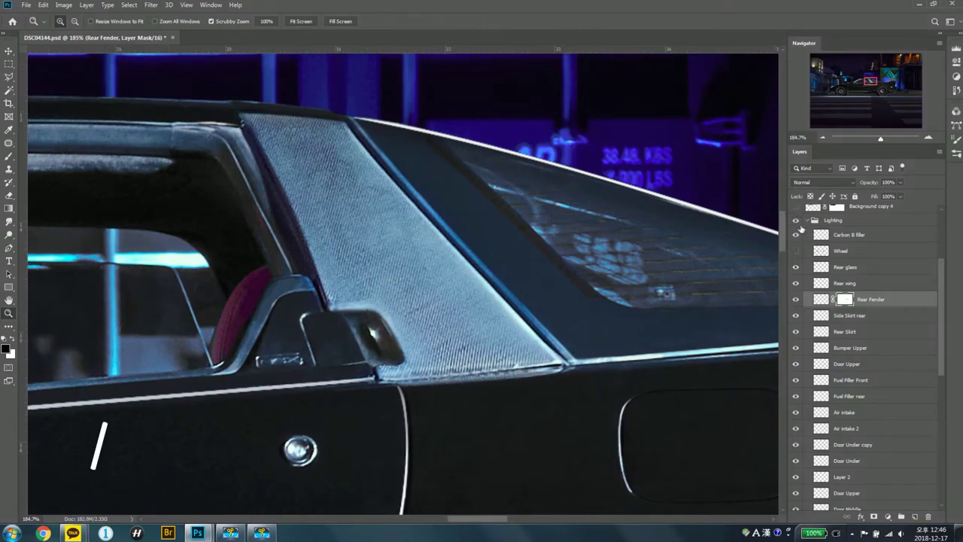
click(795, 236)
click(795, 237)
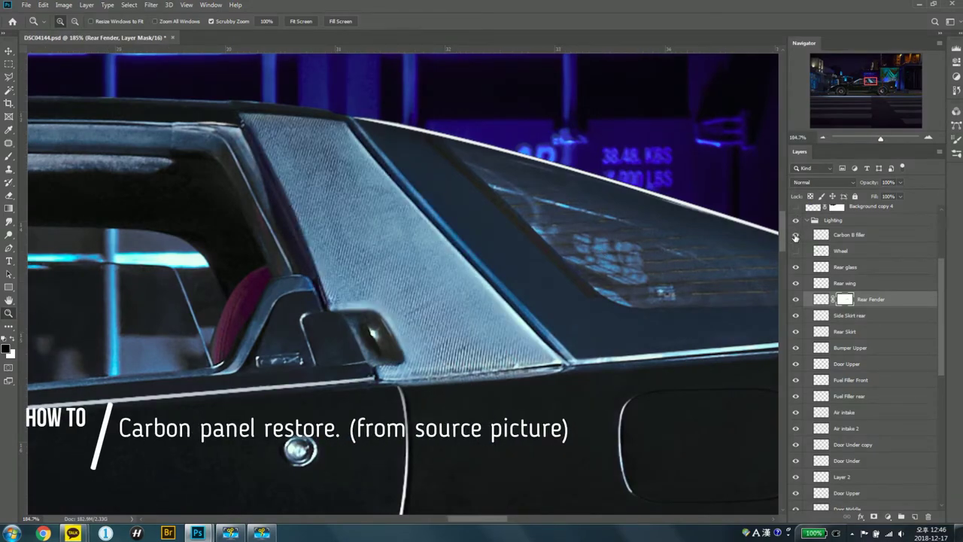
Step: Turn on the Wheel lighting layer at 74% opacity, keeping its Soft Light blend mode
drag(586, 380, 323, 135)
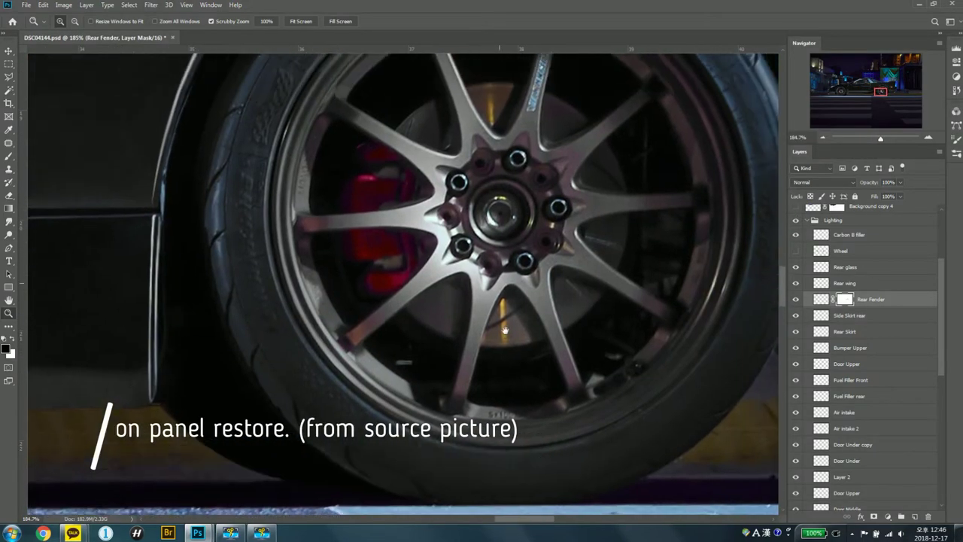
click(795, 251)
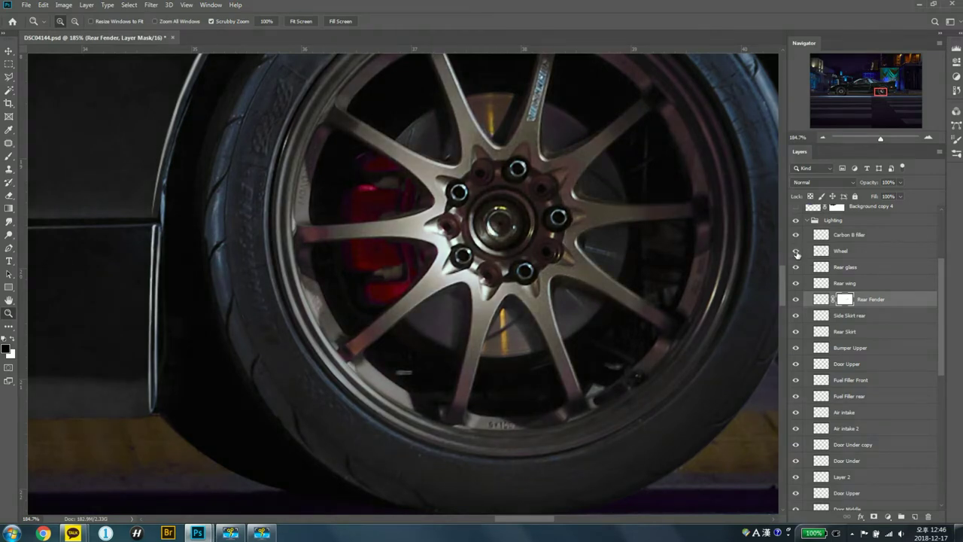
click(796, 251)
click(842, 253)
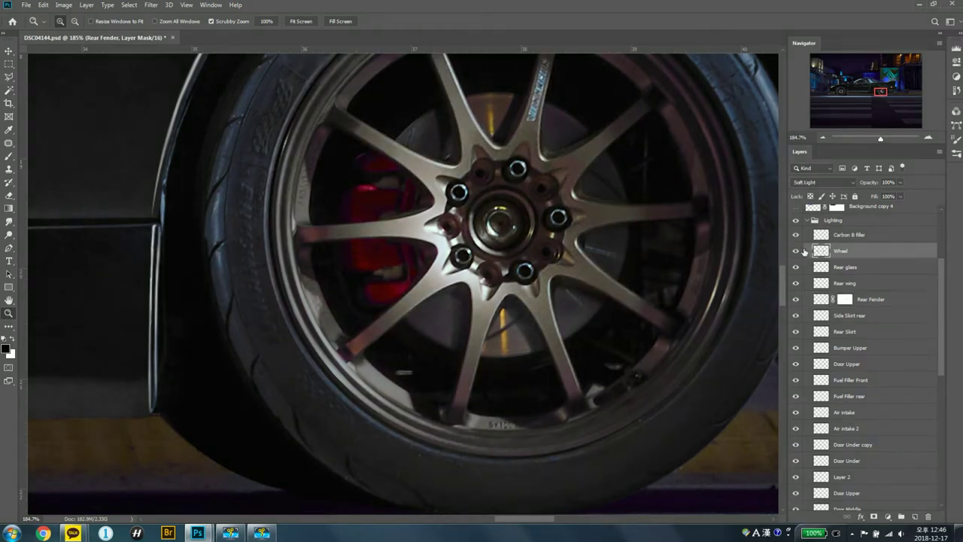
click(901, 182)
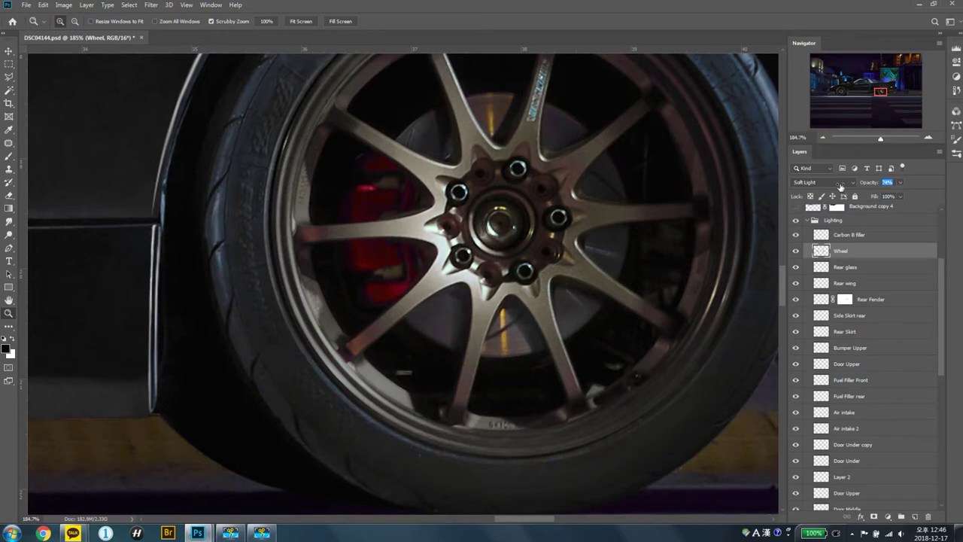
click(810, 183)
key(Escape)
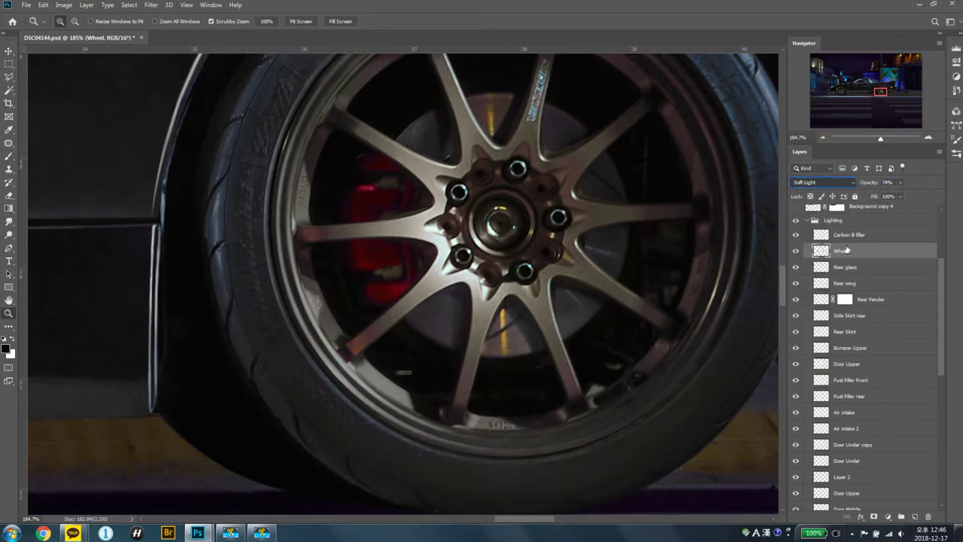
scroll(780, 212, down, 2)
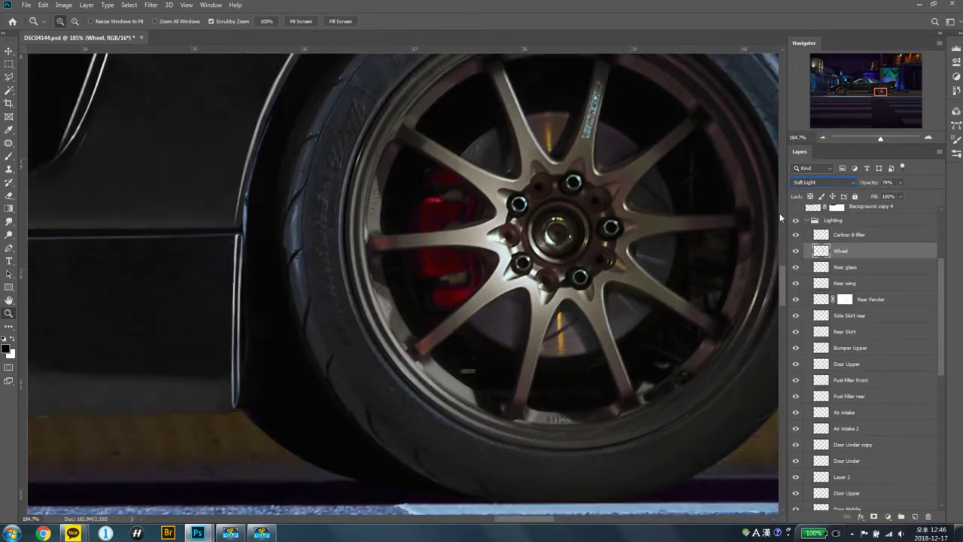
Step: Collapse the Lighting group and turn on Background copy 4, comparing the purple starry sky
scroll(779, 213, down, 2)
scroll(779, 212, down, 3)
drag(944, 284, 943, 237)
click(810, 340)
click(796, 326)
scroll(363, 69, up, 5)
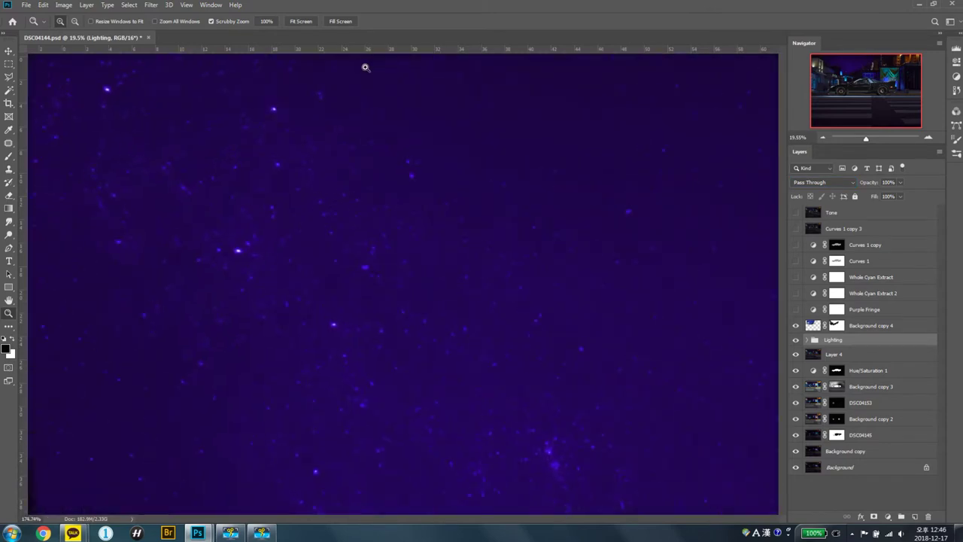
scroll(365, 68, down, 2)
scroll(333, 93, down, 2)
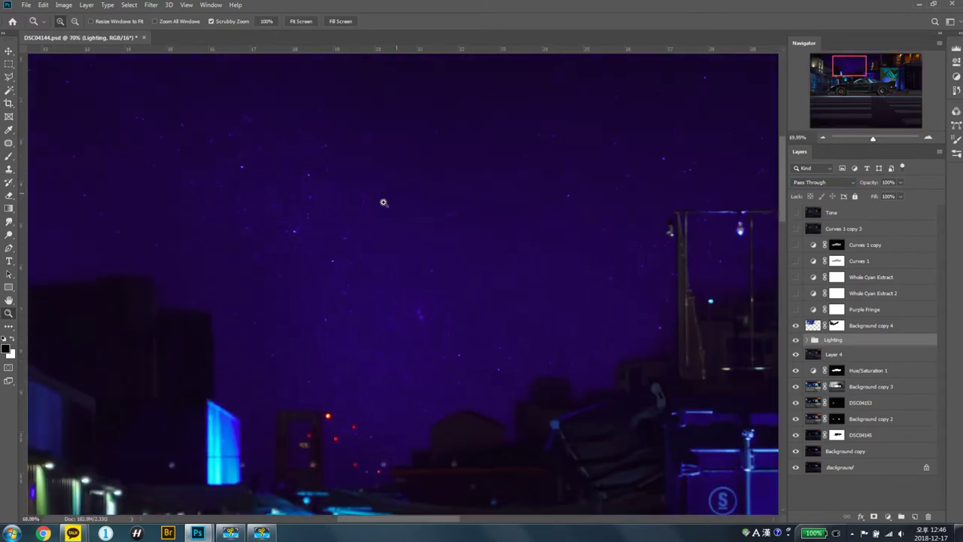
scroll(380, 203, down, 1)
scroll(402, 215, down, 1)
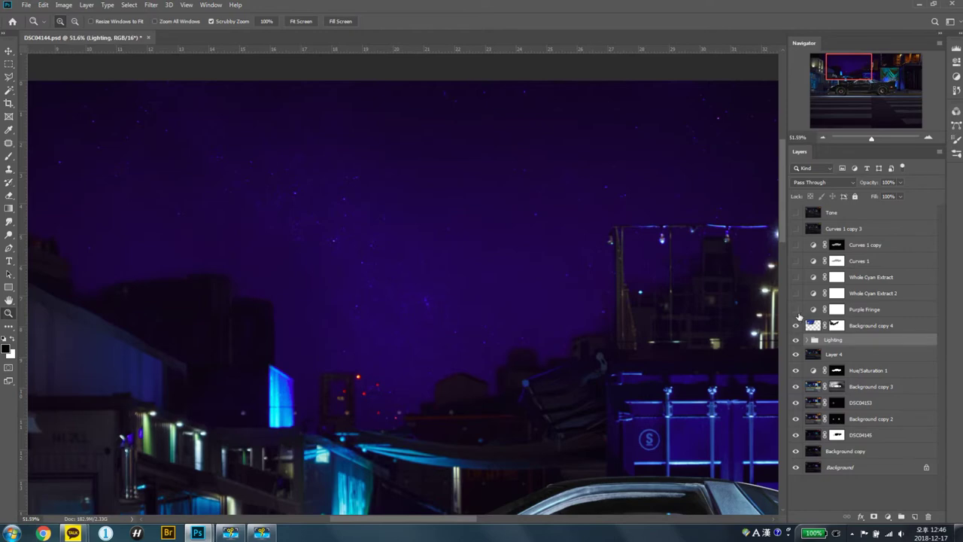
click(796, 326)
click(796, 326)
Step: Keep Whole Cyan Extract 2 and Whole Cyan Extract on after comparing the cloth and sky
key(ctrl+0)
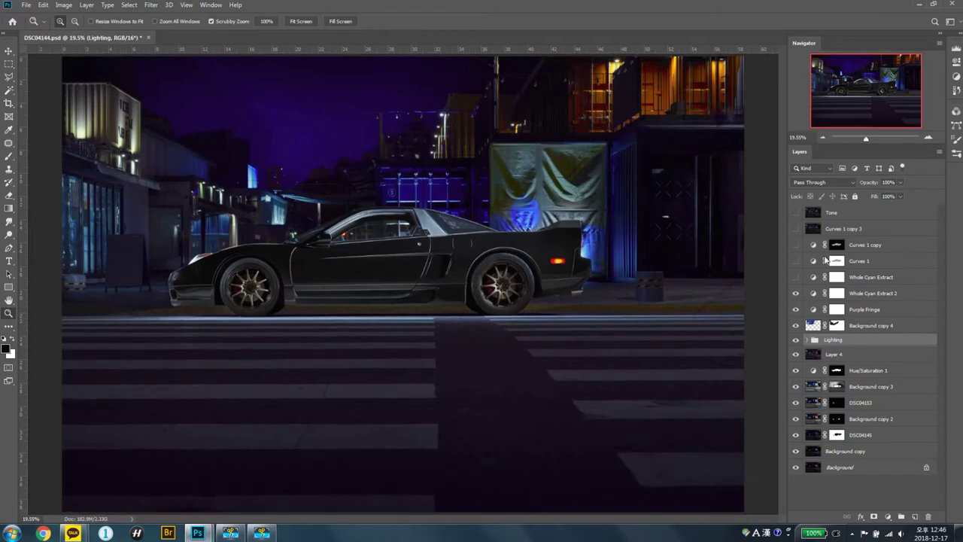
click(795, 294)
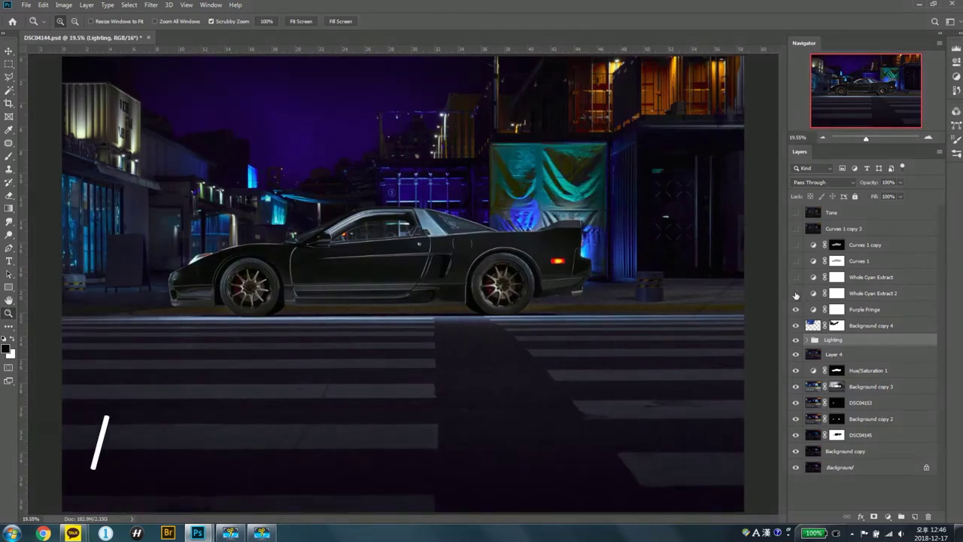
click(796, 294)
click(795, 293)
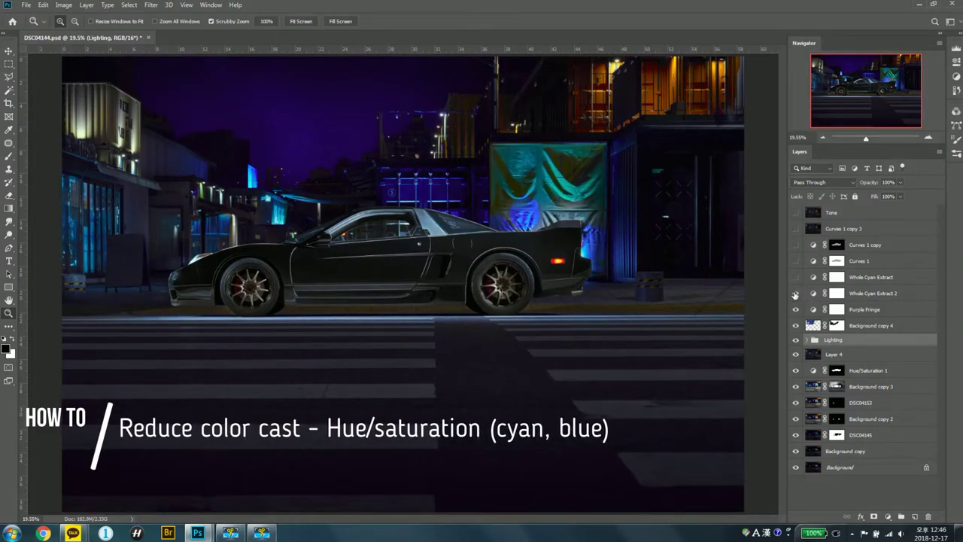
click(796, 278)
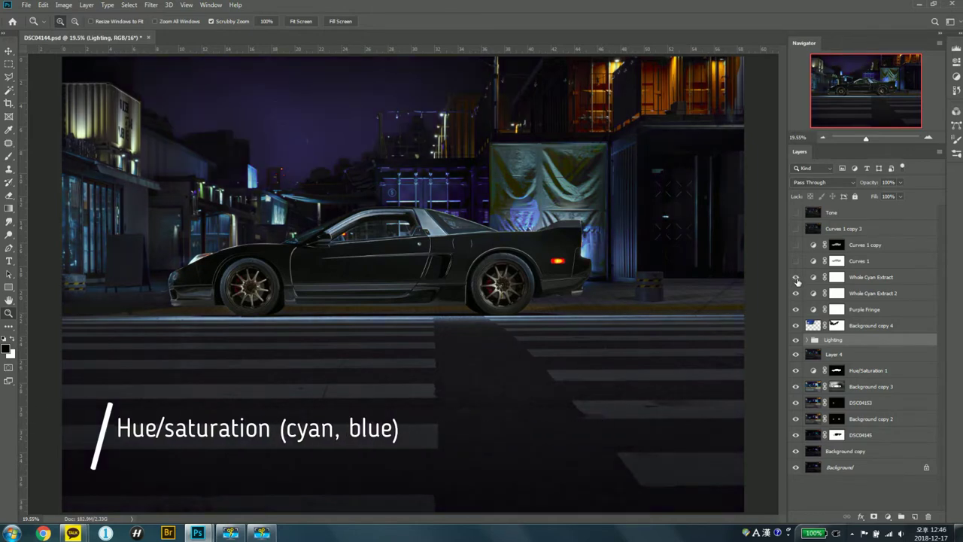
click(796, 278)
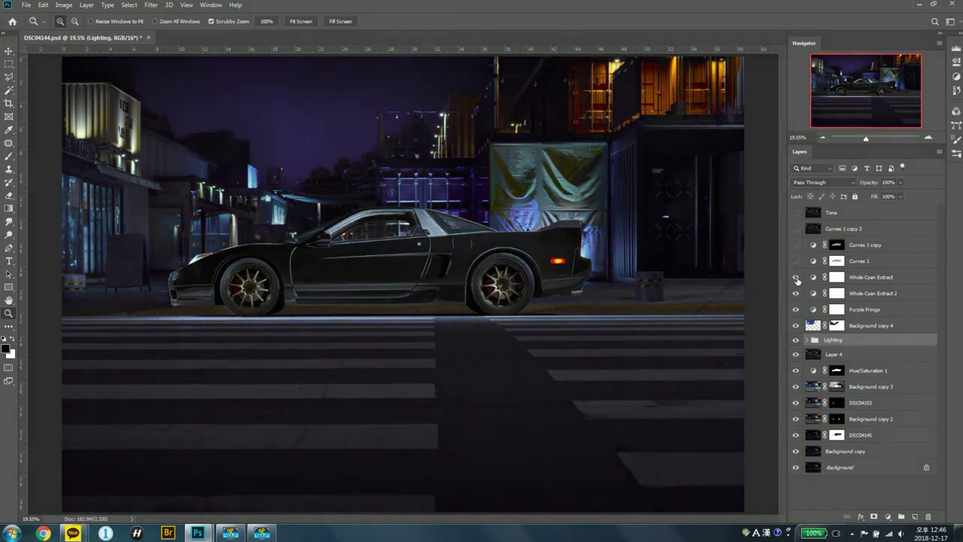
click(796, 278)
click(796, 279)
Step: Turn on Curves 1 and Curves 1 copy, show Tone, and hide the underlying adjustment layers
click(795, 261)
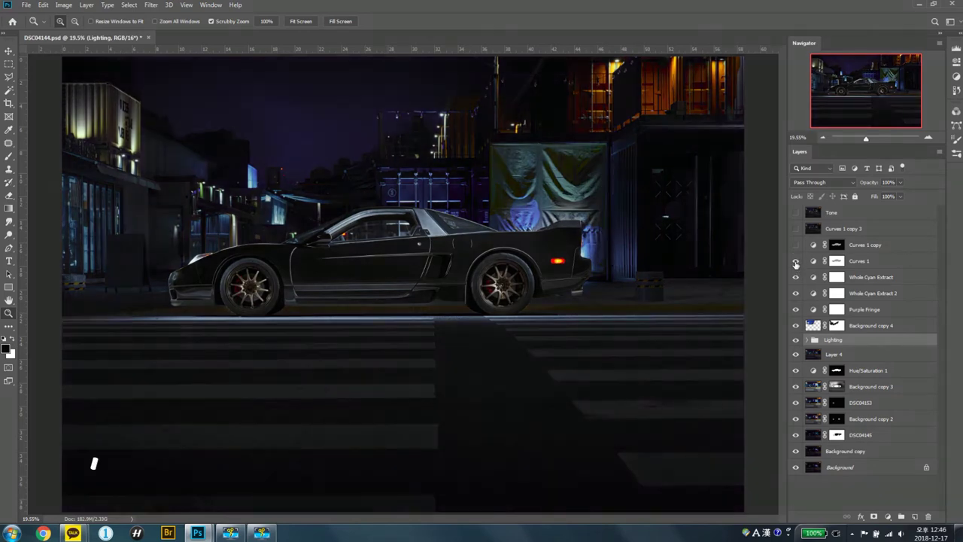
click(796, 261)
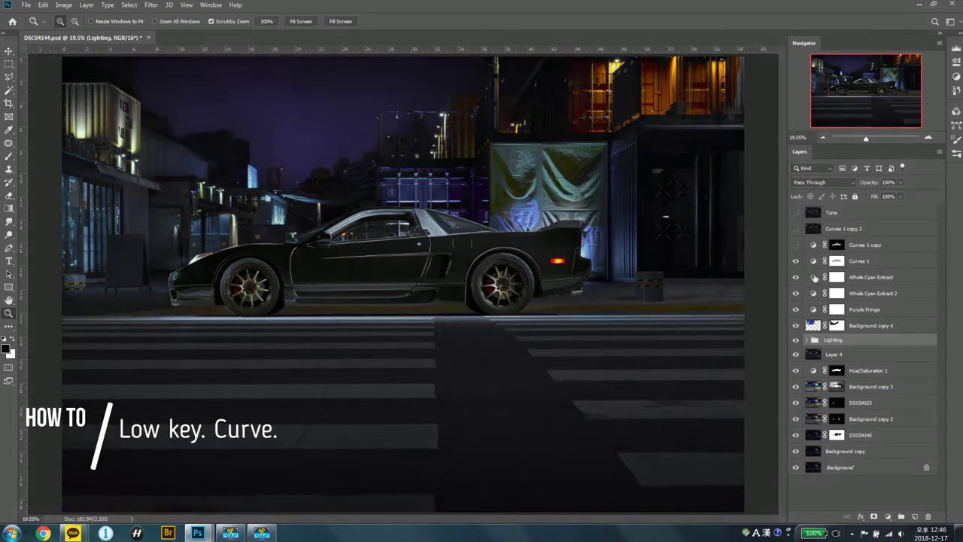
click(796, 260)
click(796, 245)
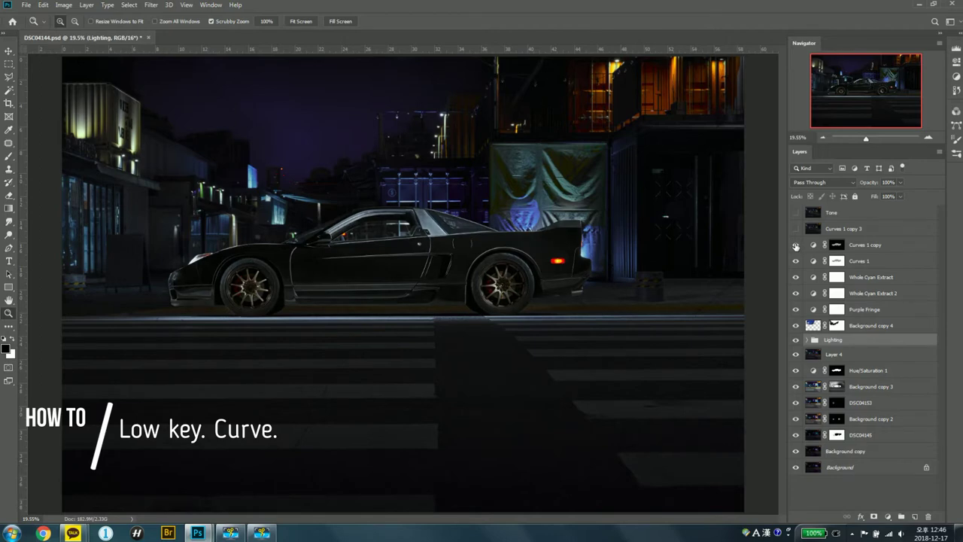
click(796, 244)
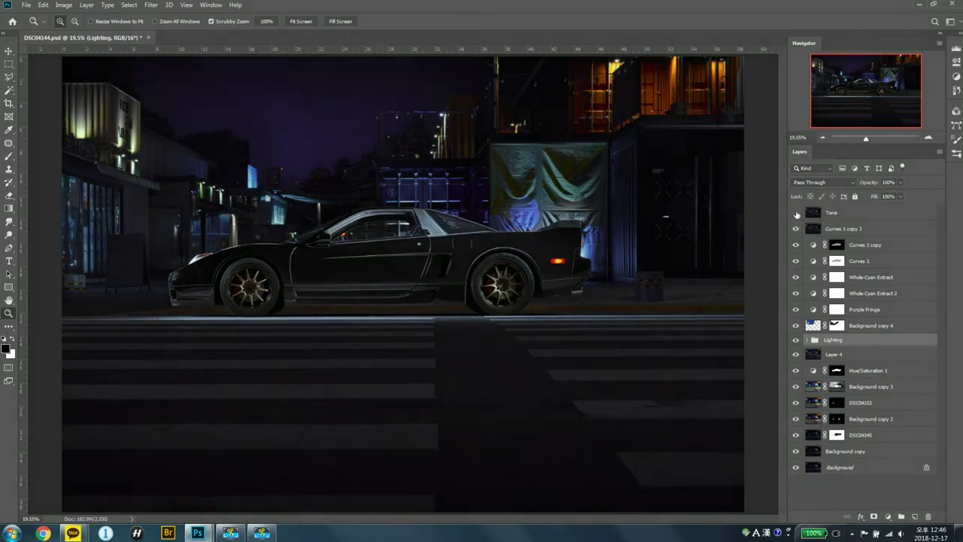
click(796, 214)
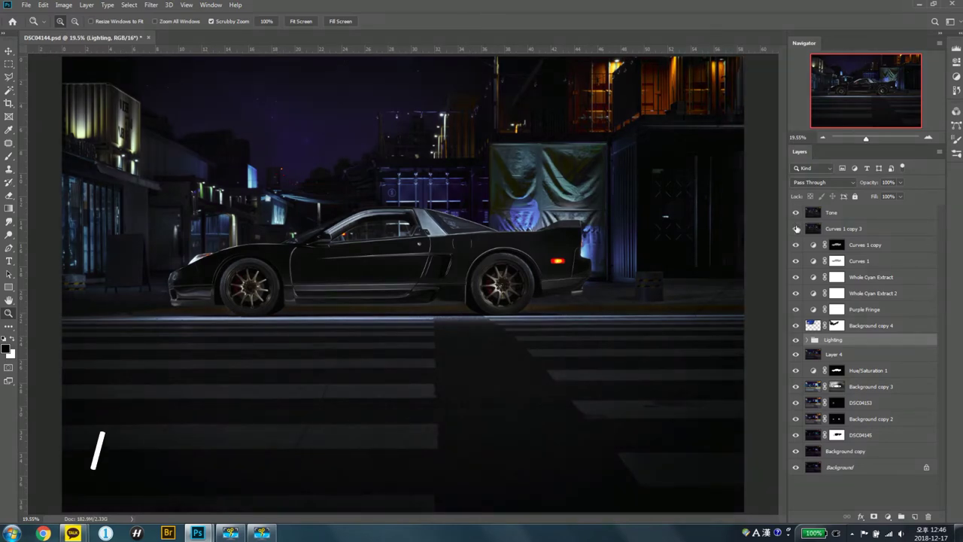
drag(796, 244, 793, 450)
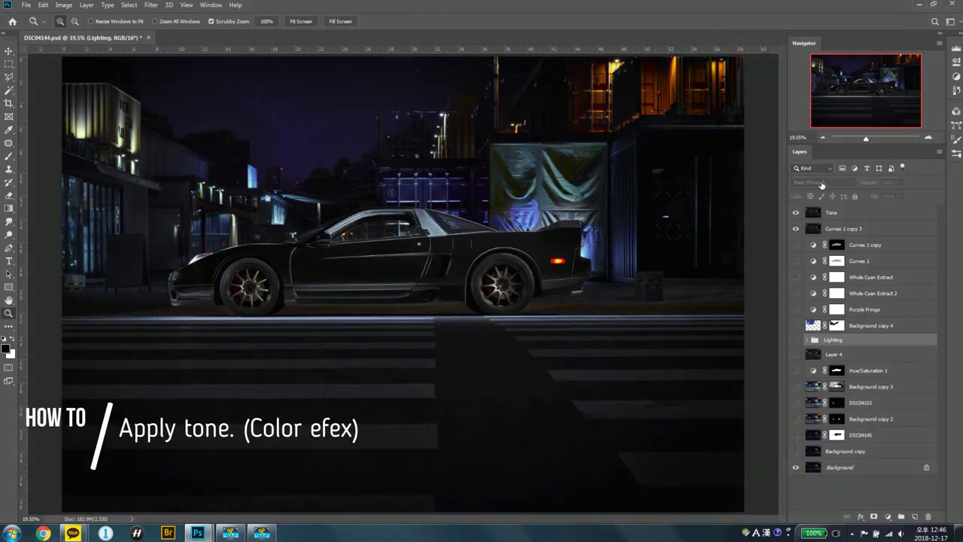
Step: Compare the image with and without the Tone layer, leaving Tone visible
click(795, 213)
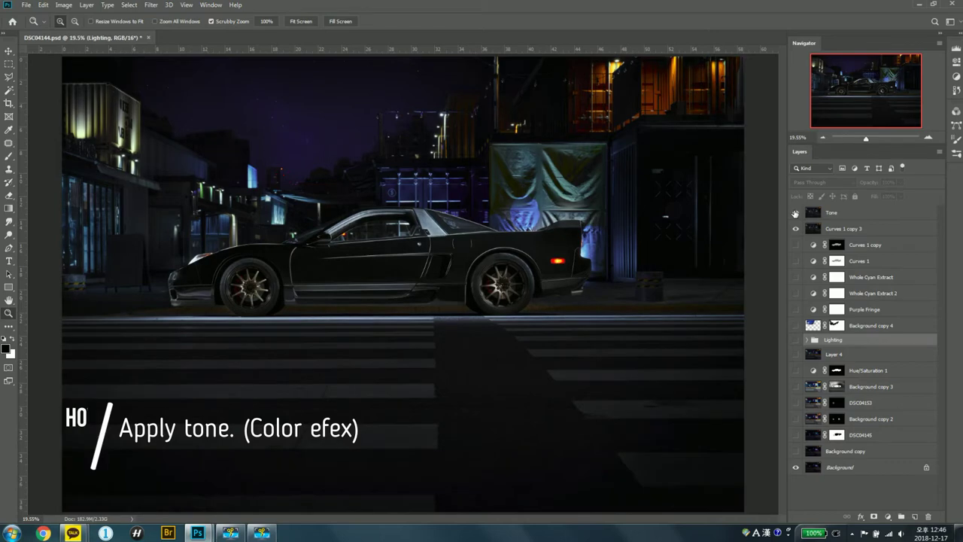
click(795, 214)
click(795, 214)
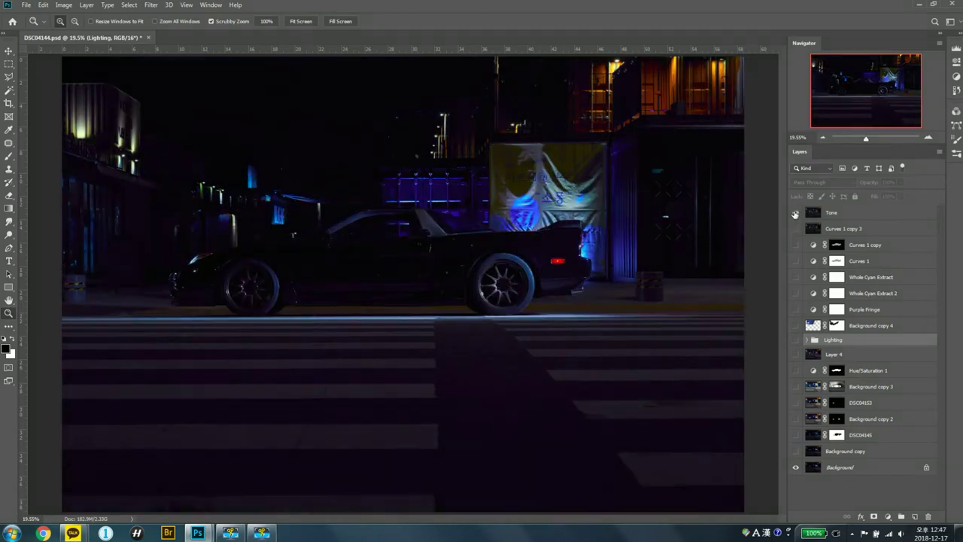
click(795, 215)
click(795, 215)
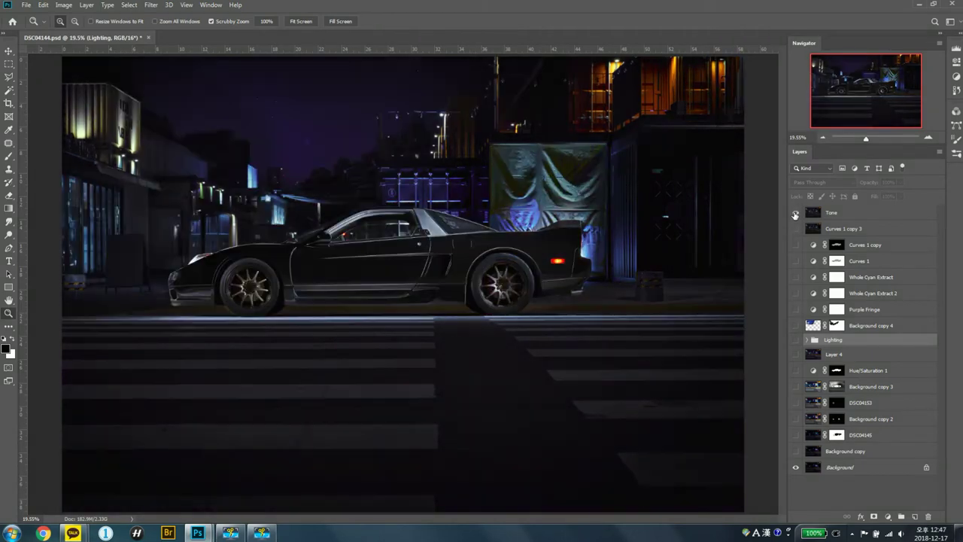
click(796, 214)
click(795, 215)
click(795, 215)
click(795, 214)
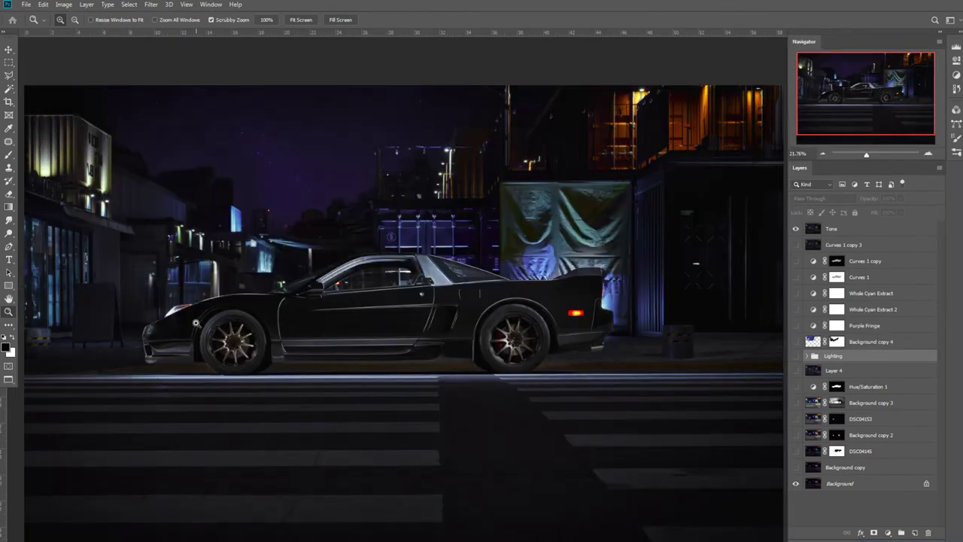
Step: Inspect the composite full screen, panning over the windshield, door, rear and street
key(f)
key(f)
scroll(240, 258, up, 5)
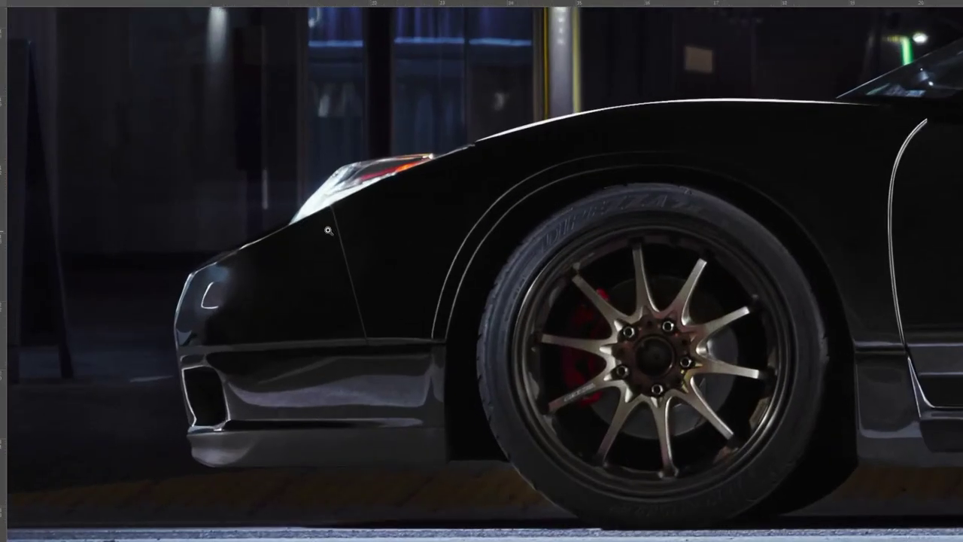
drag(304, 230, 229, 318)
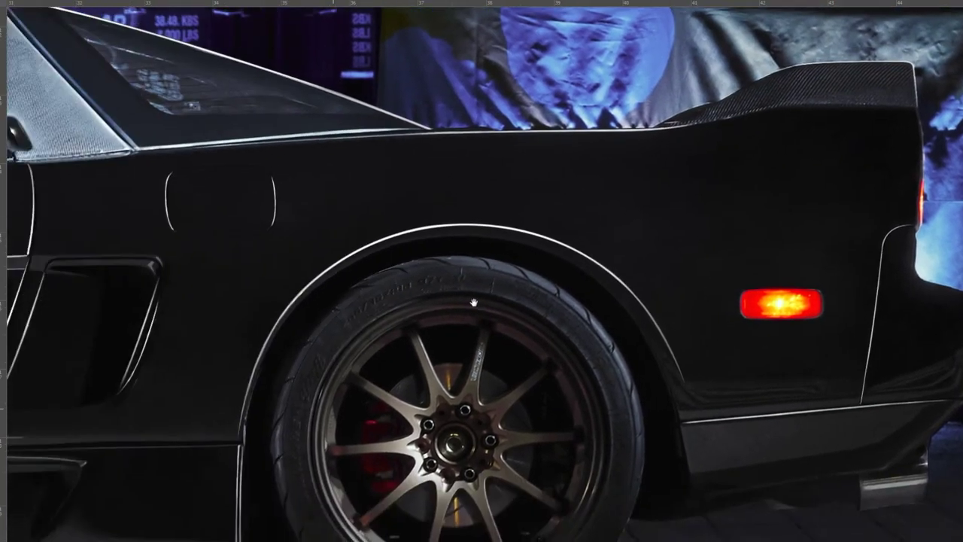
drag(39, 376, 641, 164)
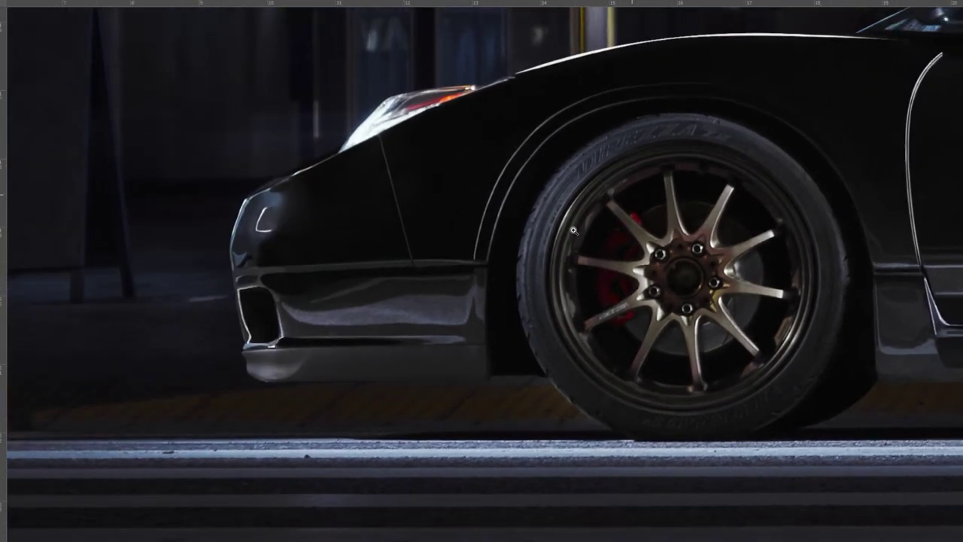
drag(630, 197, 642, 181)
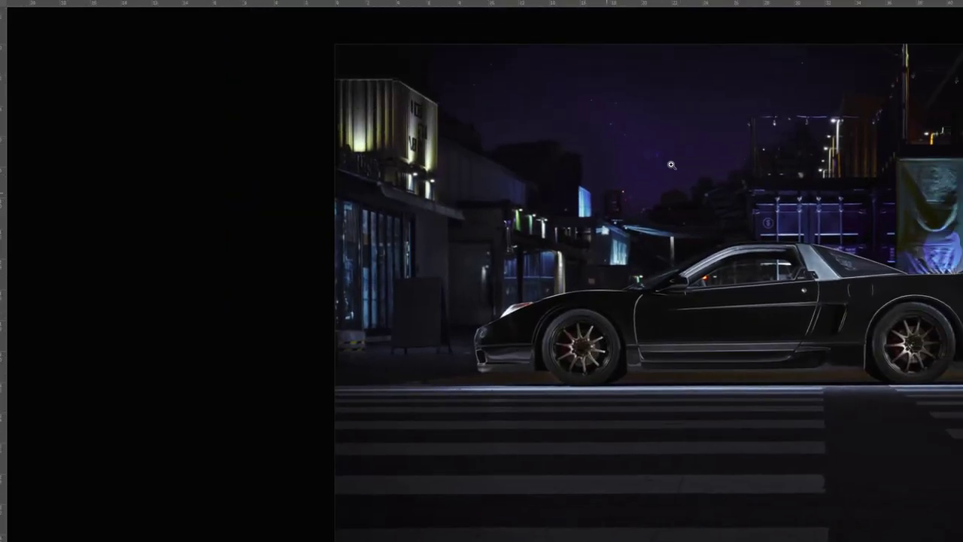
scroll(642, 181, up, 5)
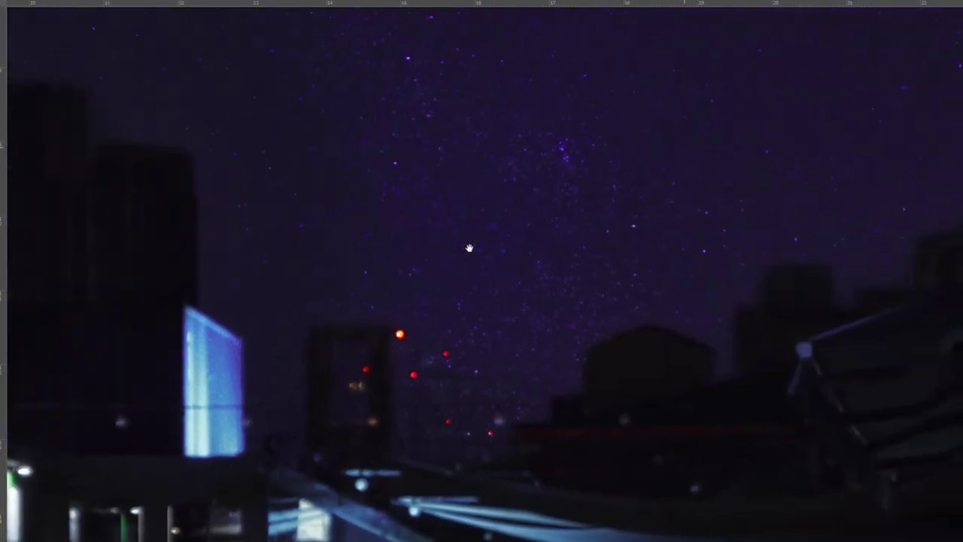